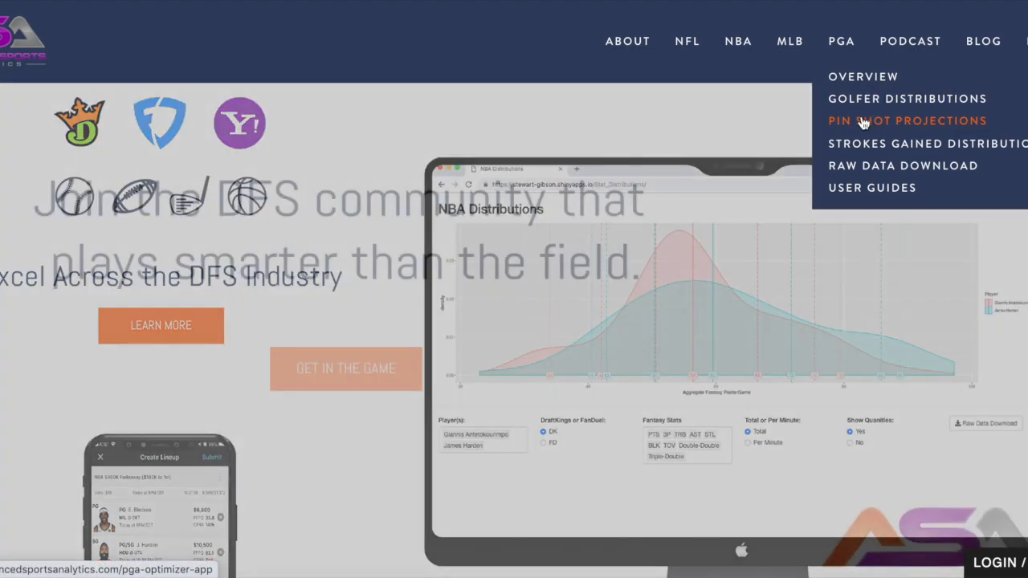
- Open the PGA Pin Shot Projections optimizer and show its player projections for the DK site
{"action": "left_click", "coordinate": [863, 121]}
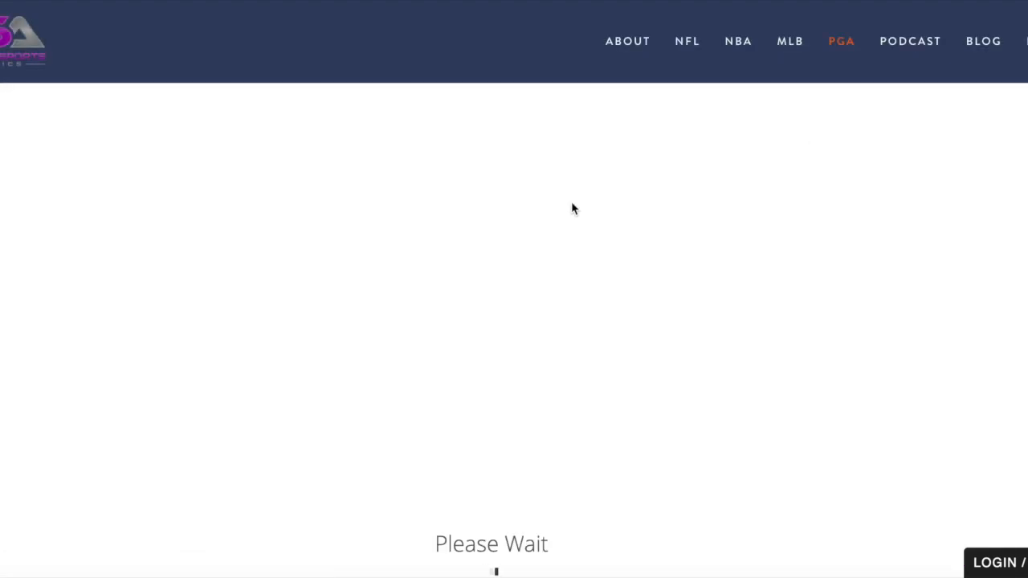
{"action": "scroll", "coordinate": [514, 290], "scroll_direction": "down", "scroll_amount": 2}
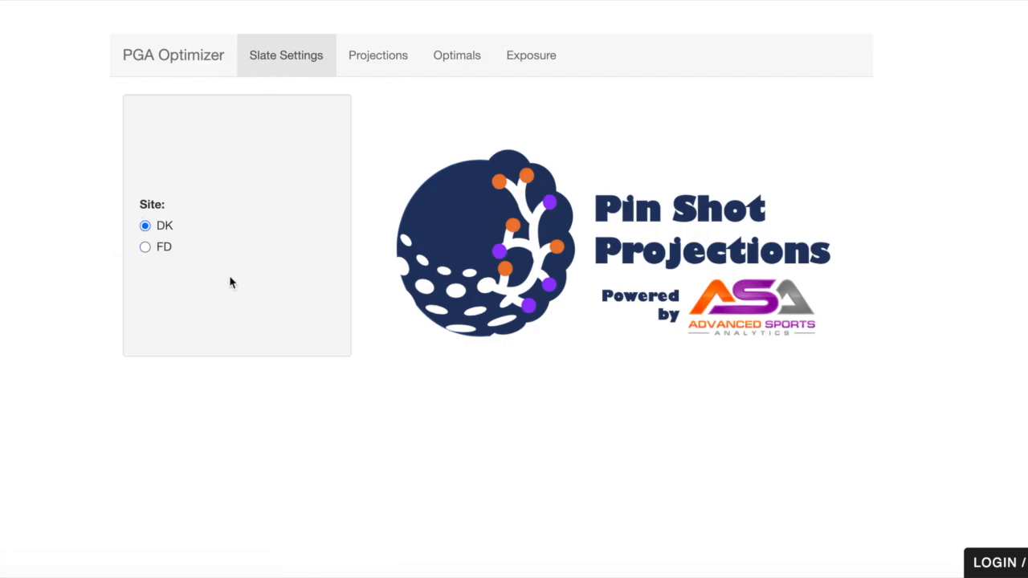
{"action": "left_click", "coordinate": [379, 63]}
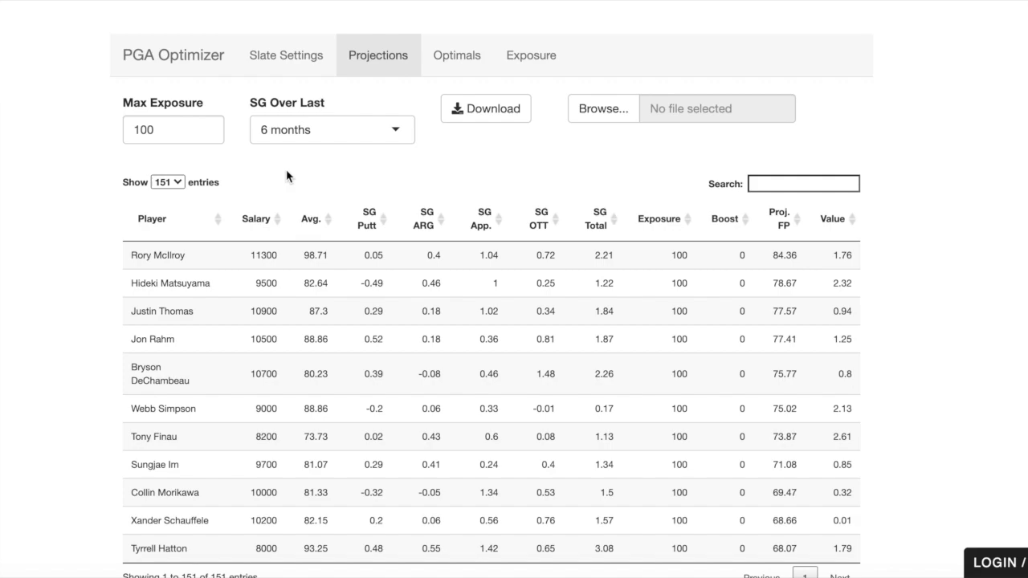
- Look over the optimal lineups and the player exposure list, and return to the player projections
{"action": "left_click", "coordinate": [477, 64]}
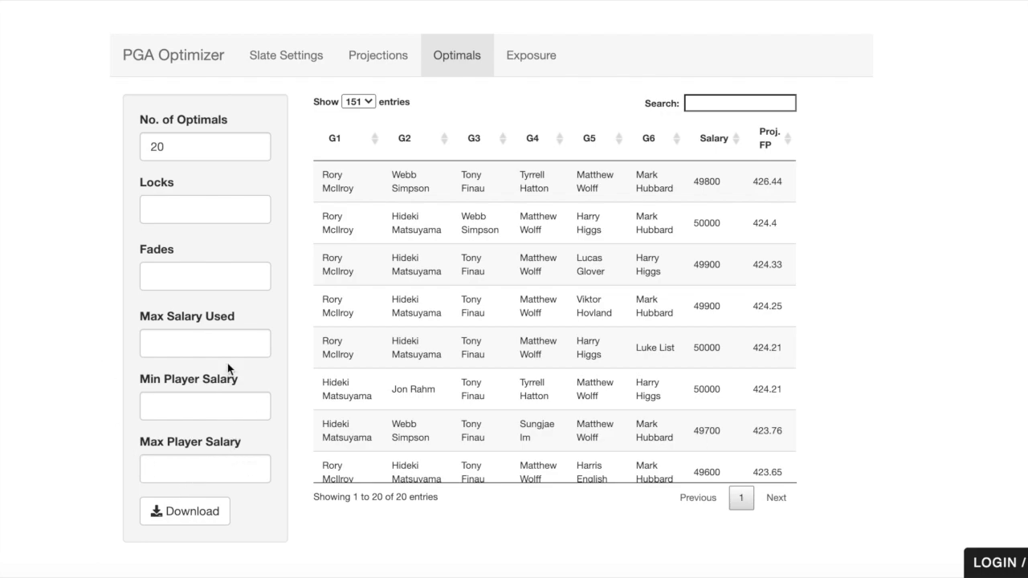
{"action": "left_click", "coordinate": [524, 74]}
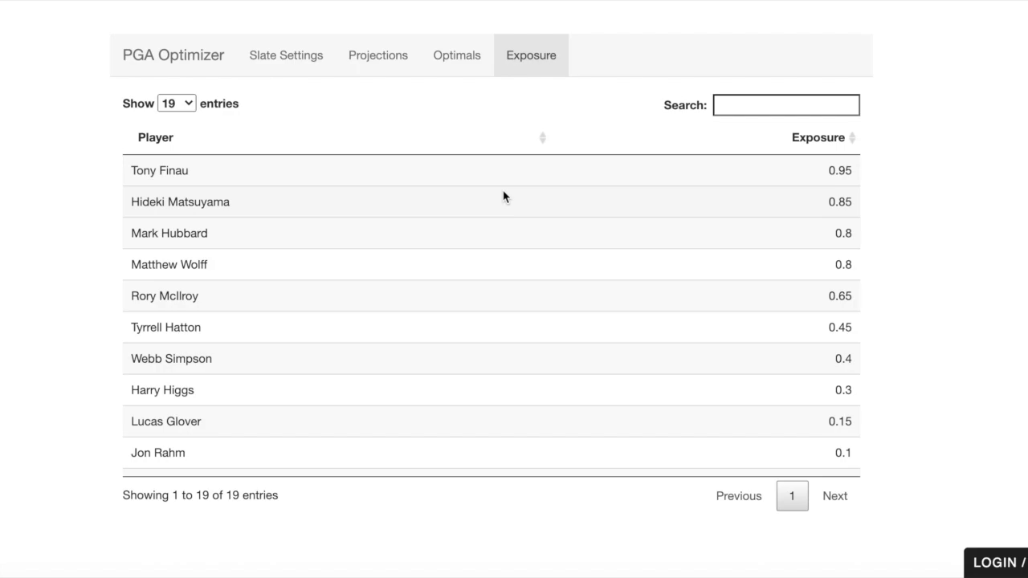
{"action": "left_click", "coordinate": [378, 64]}
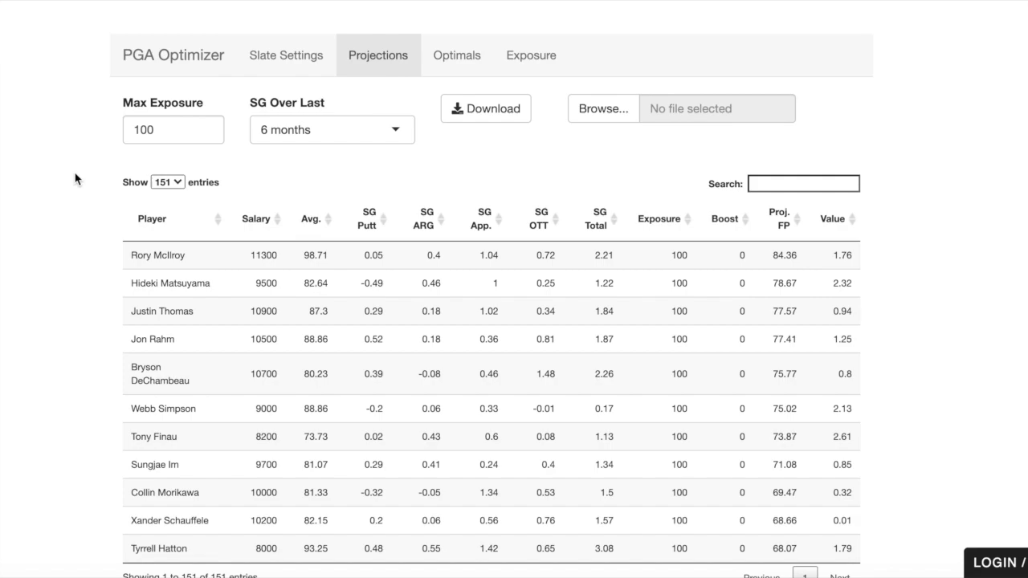
{"action": "scroll", "coordinate": [75, 173], "scroll_direction": "down", "scroll_amount": 1}
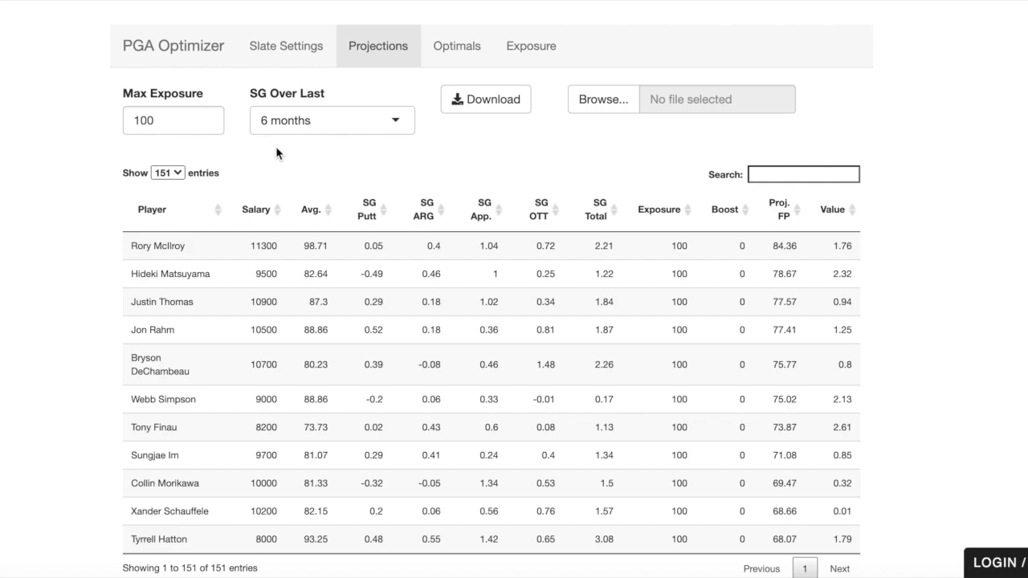
- Clear the Max Exposure value, re-enter 100, and view the players' exposures across the optimal lineups
{"action": "left_click_drag", "start_coordinate": [154, 121], "coordinate": [125, 122]}
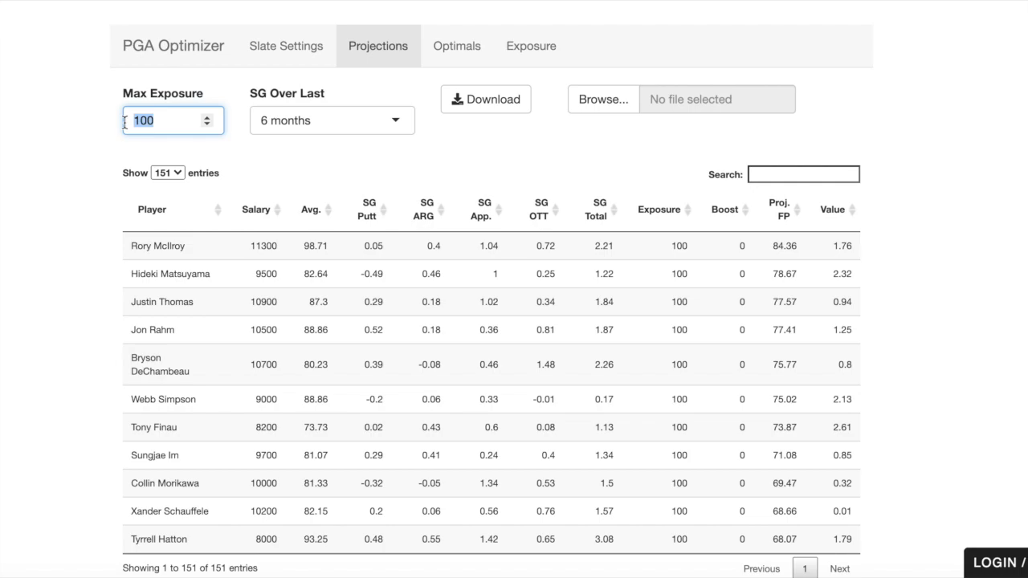
{"action": "key", "text": "BackSpace"}
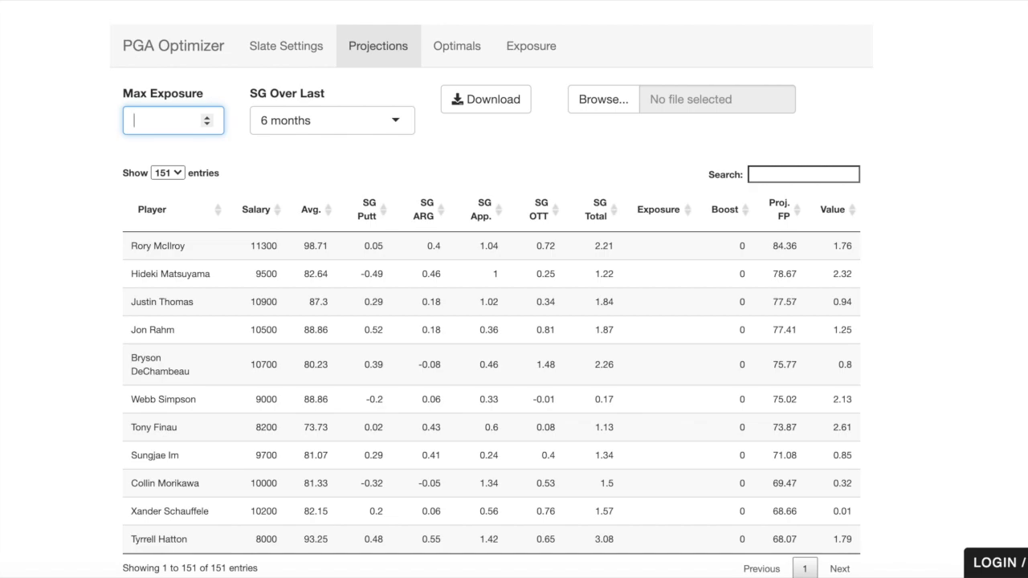
{"action": "type", "text": "100"}
{"action": "left_click", "coordinate": [543, 53]}
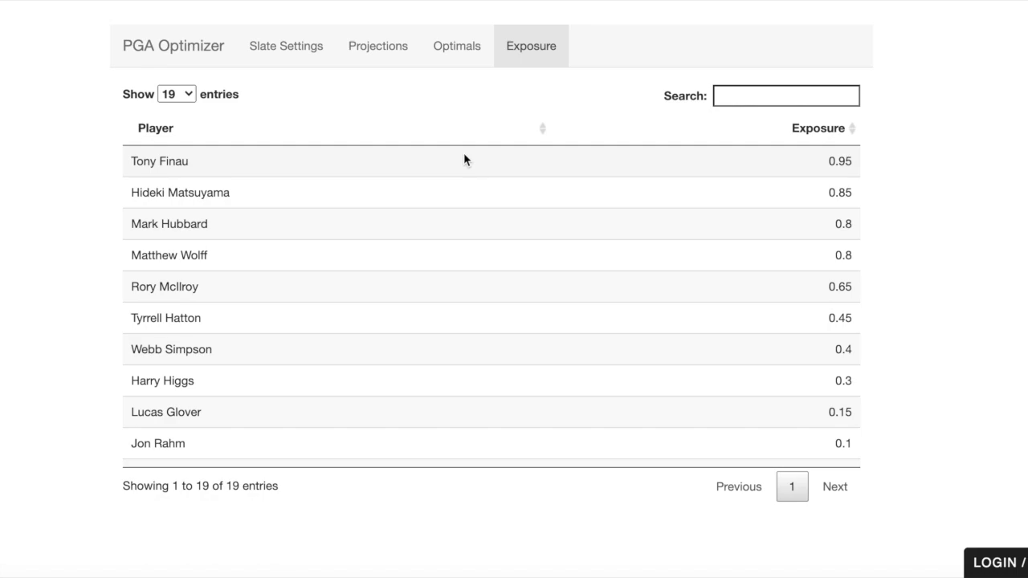
- Set the Max Exposure for all players to 50 and view the recalculated exposure list
{"action": "left_click", "coordinate": [387, 61]}
{"action": "key", "text": "Tab"}
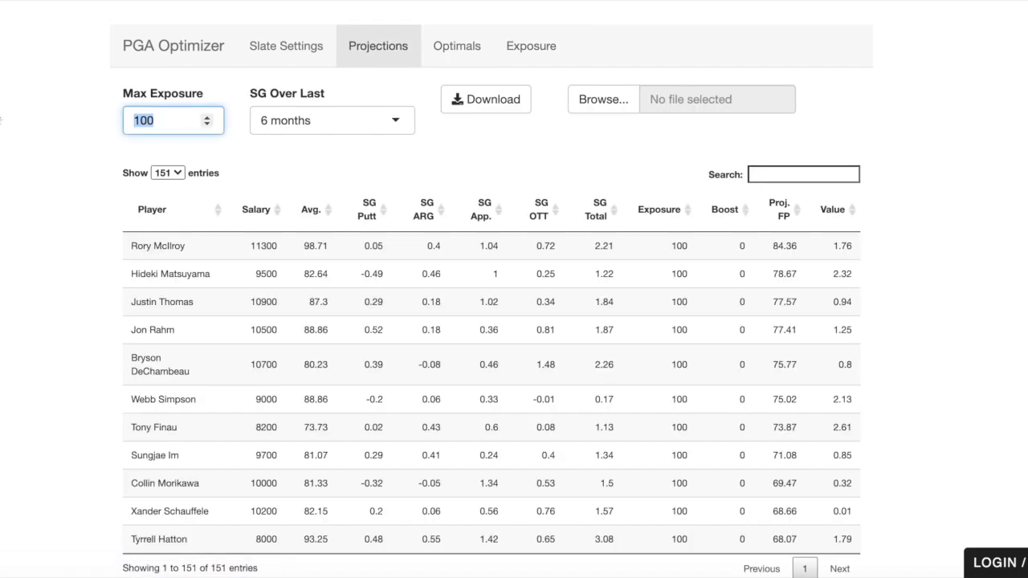
{"action": "type", "text": "50"}
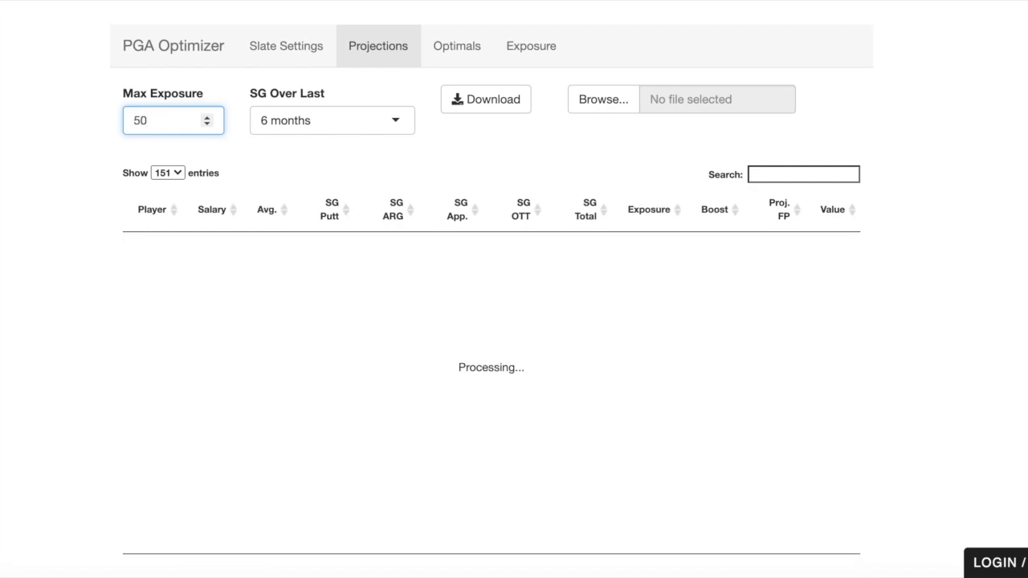
{"action": "left_click", "coordinate": [10, 178]}
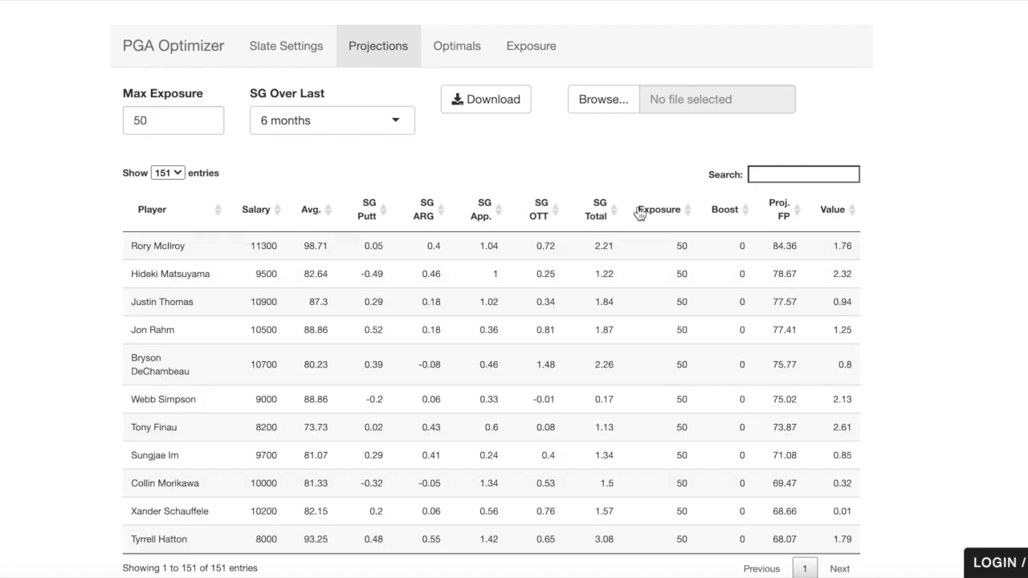
{"action": "left_click", "coordinate": [524, 45]}
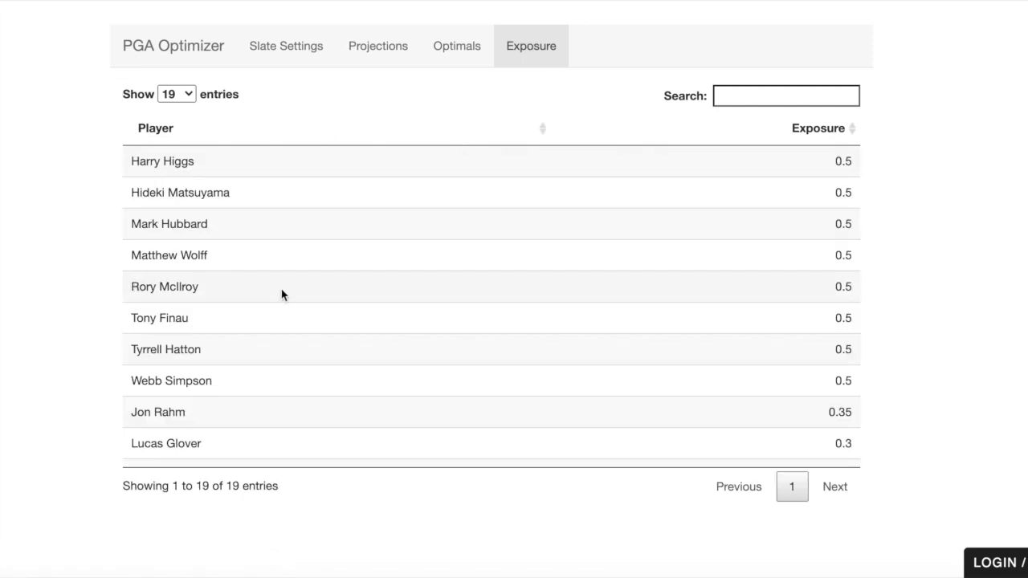
- Open the projections table for editing and set Rory McIlroy's exposure to 80
{"action": "left_click", "coordinate": [278, 46]}
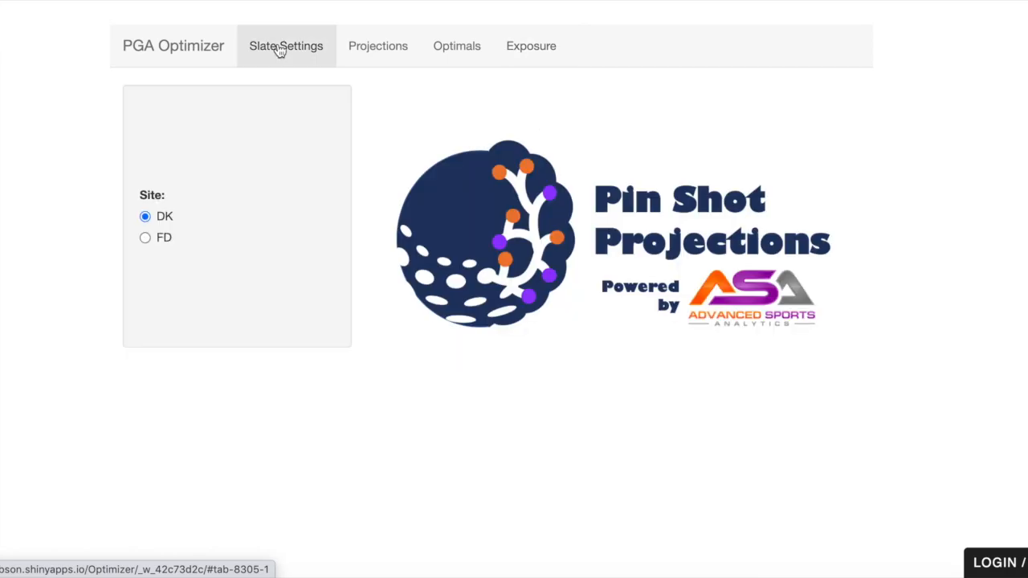
{"action": "left_click", "coordinate": [392, 46]}
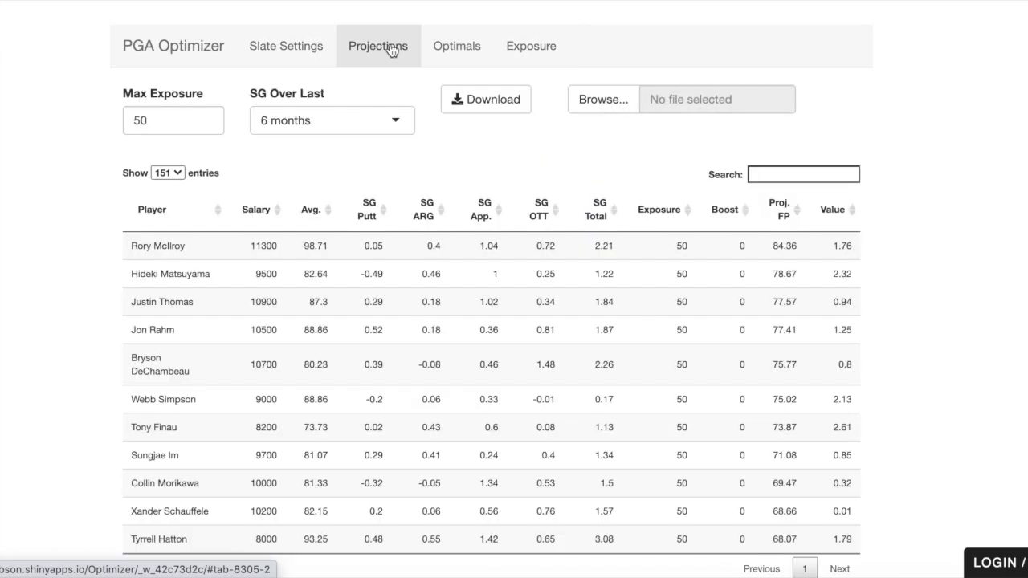
{"action": "double_click", "coordinate": [680, 246]}
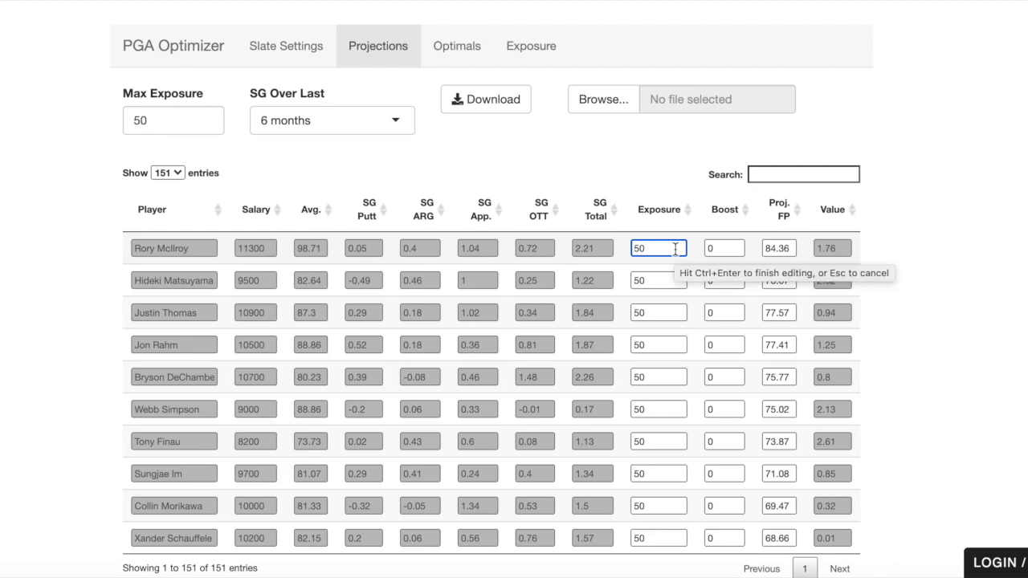
{"action": "key", "text": "BackSpace"}
{"action": "key", "text": "BackSpace"}
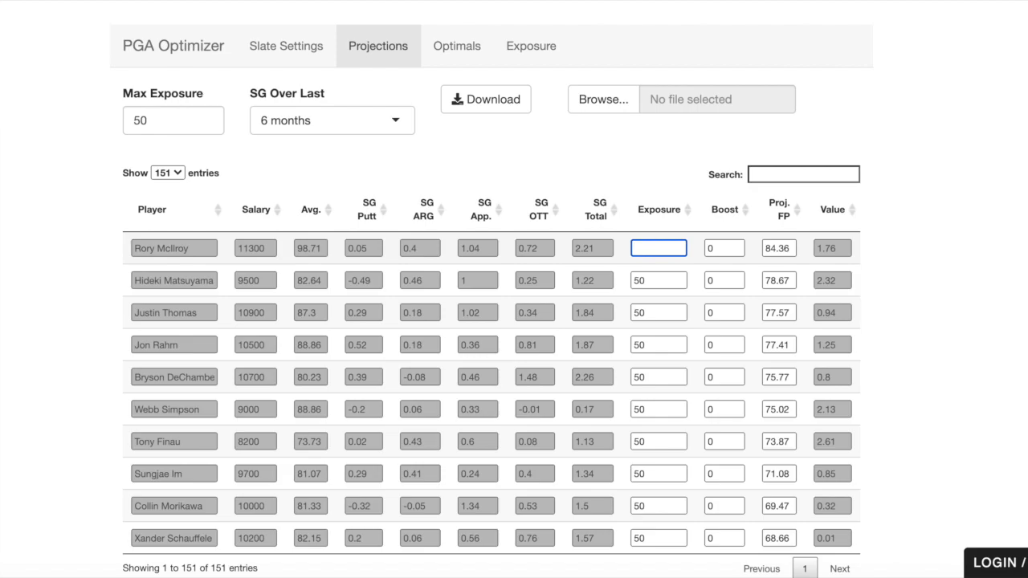
{"action": "type", "text": "80"}
- Set Hideki Matsuyama's exposure to 20 and commit the edits to the projections table
{"action": "left_click", "coordinate": [625, 280]}
{"action": "left_click_drag", "start_coordinate": [625, 281], "coordinate": [600, 278]}
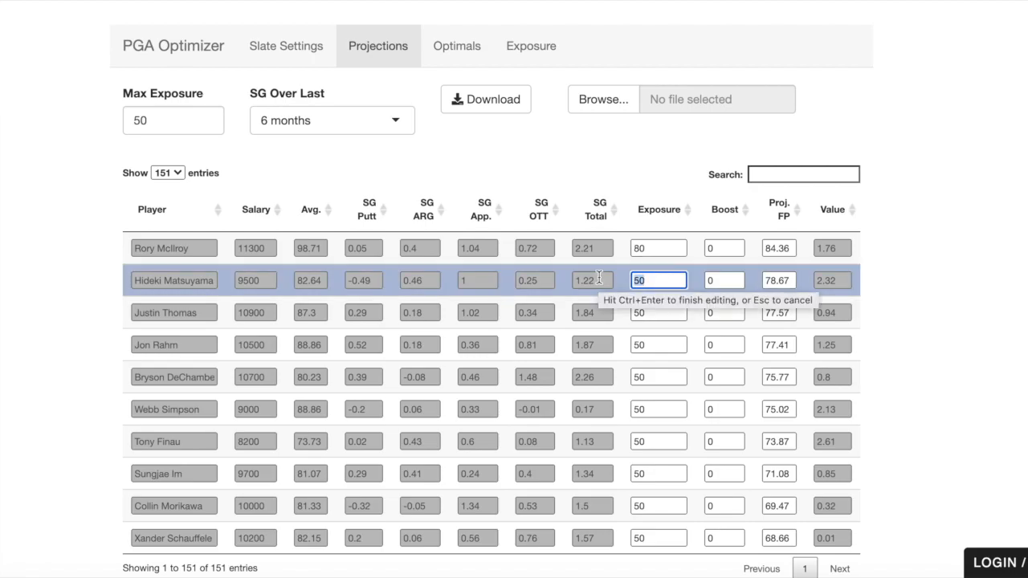
{"action": "key", "text": "BackSpace"}
{"action": "type", "text": "20"}
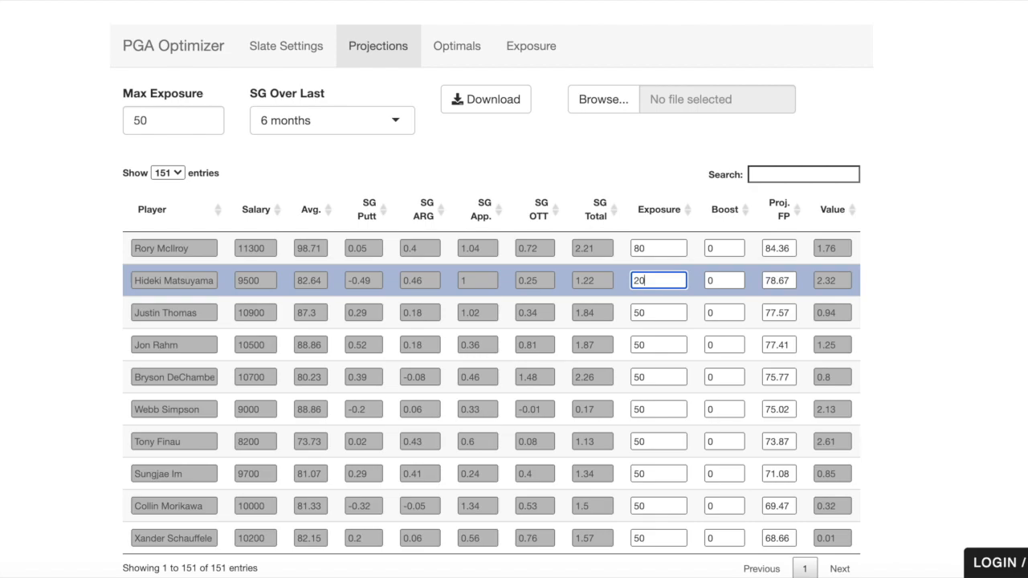
{"action": "key", "text": "ctrl+Return"}
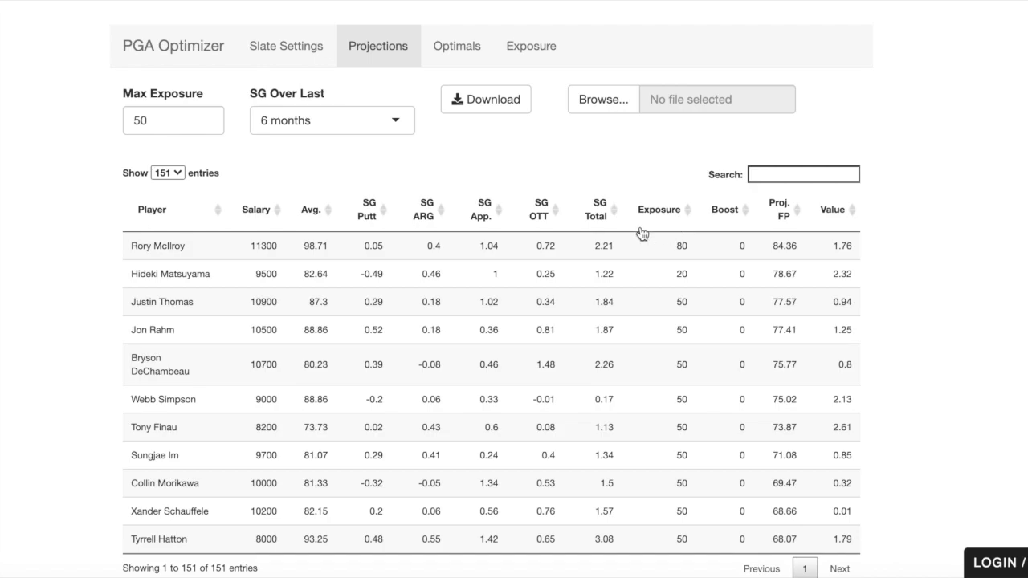
- Check the recalculated player exposures and locate Hideki Matsuyama's entry in the exposure list
{"action": "left_click", "coordinate": [527, 48]}
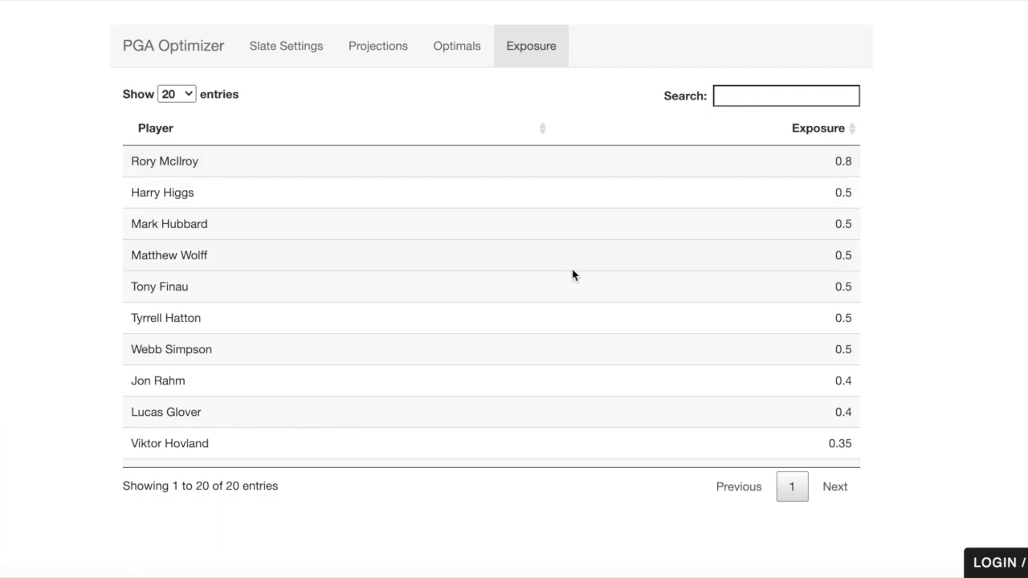
{"action": "scroll", "coordinate": [573, 275], "scroll_direction": "down", "scroll_amount": 5}
{"action": "scroll", "coordinate": [573, 275], "scroll_direction": "up", "scroll_amount": 2}
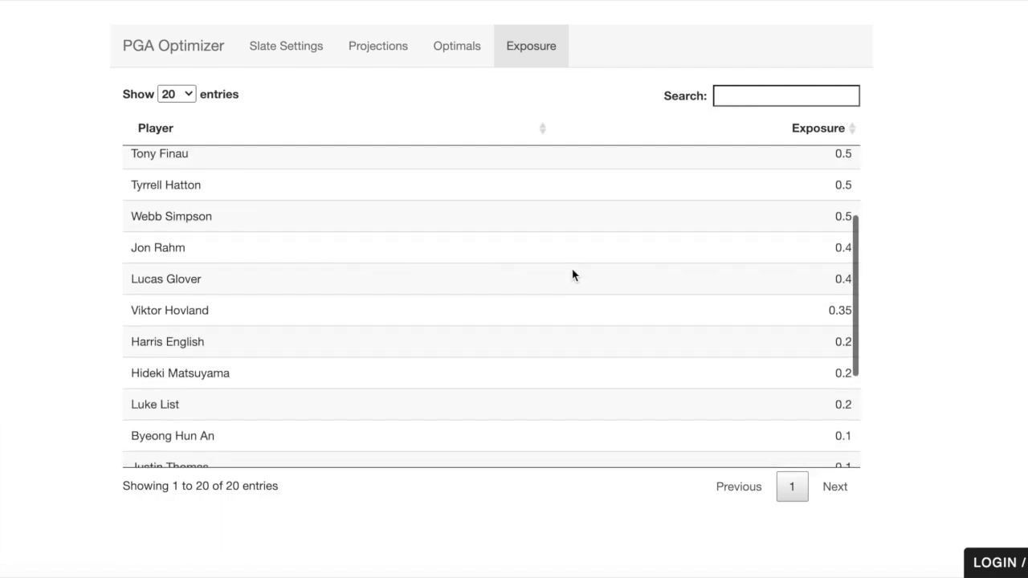
{"action": "left_click", "coordinate": [360, 375]}
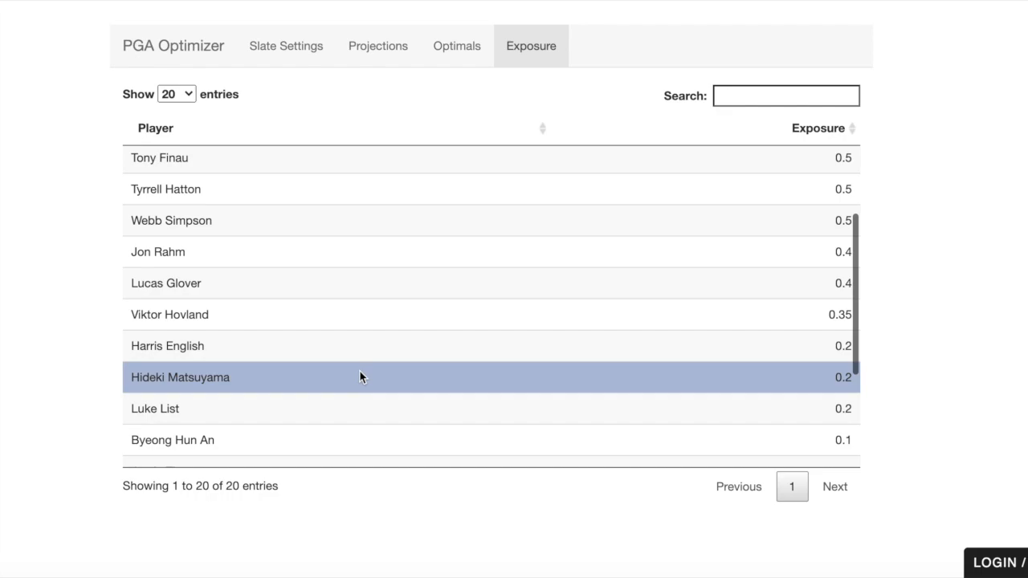
- Edit the projections table again and change Rory McIlroy's projected fantasy points to 86.36
{"action": "left_click", "coordinate": [374, 46]}
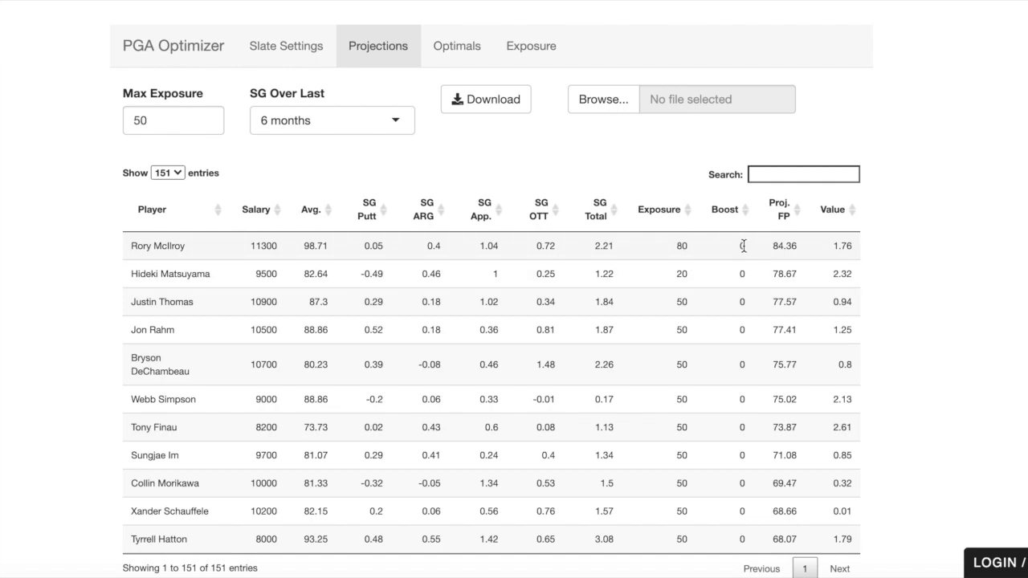
{"action": "double_click", "coordinate": [782, 247]}
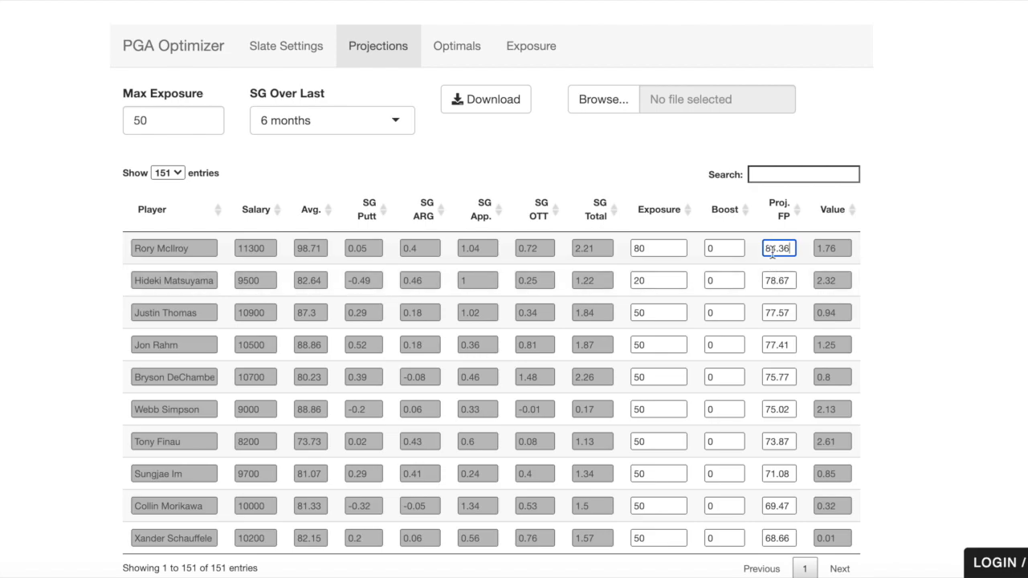
{"action": "left_click", "coordinate": [776, 248]}
{"action": "key", "text": "BackSpace"}
{"action": "key", "text": "BackSpace"}
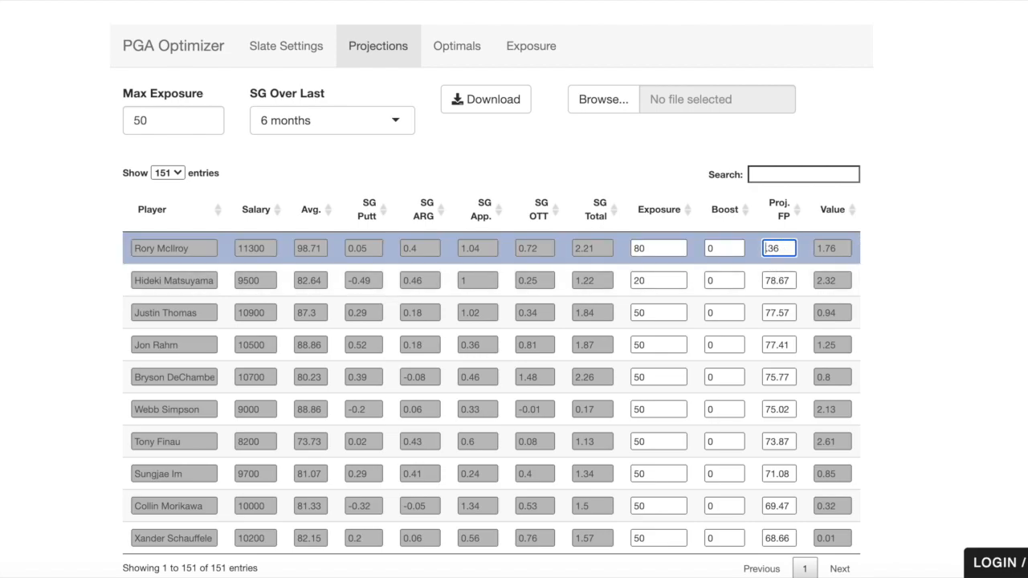
{"action": "type", "text": "86"}
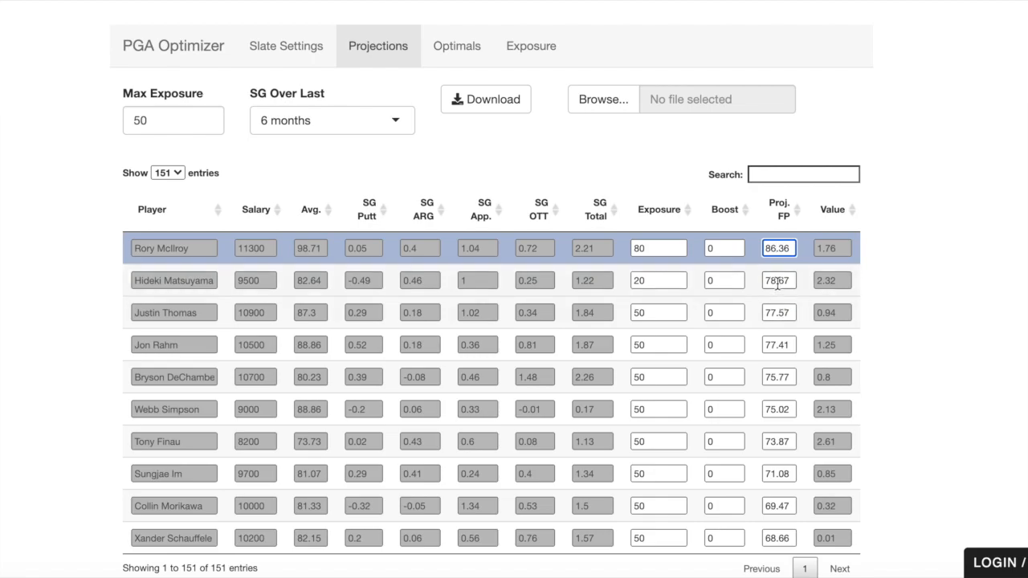
- Change Justin Thomas's projected fantasy points to 74.57
{"action": "left_click", "coordinate": [776, 313]}
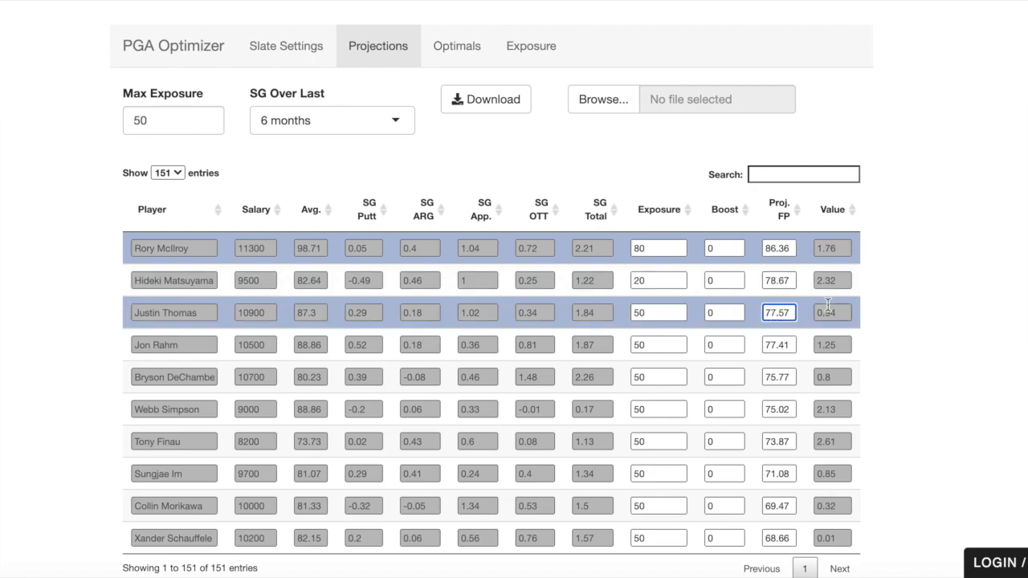
{"action": "key", "text": "BackSpace"}
{"action": "type", "text": "4"}
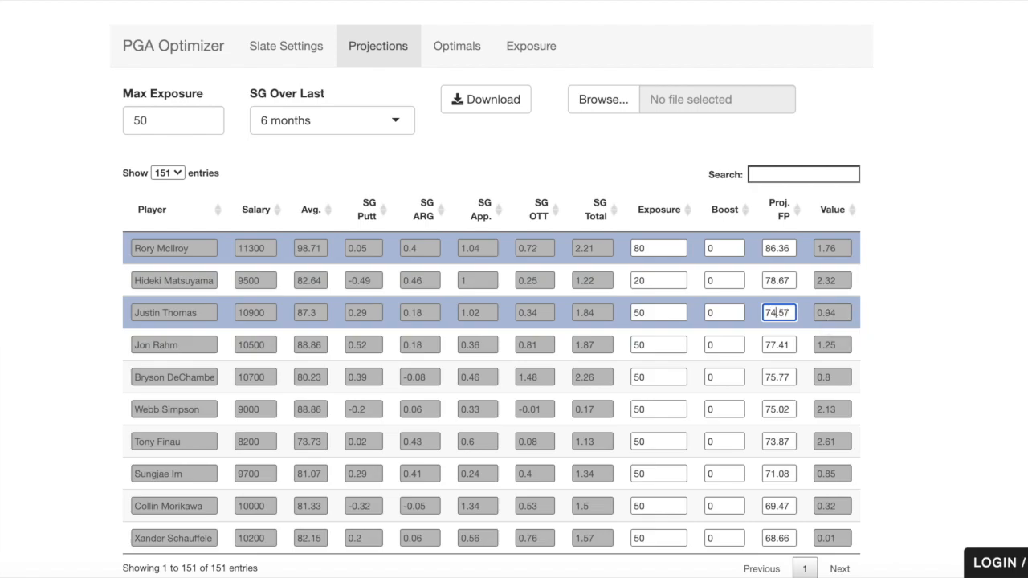
- Set Hideki Matsuyama's boost to 5 and Jon Rahm's boost to -3, and commit the table edits
{"action": "double_click", "coordinate": [724, 280]}
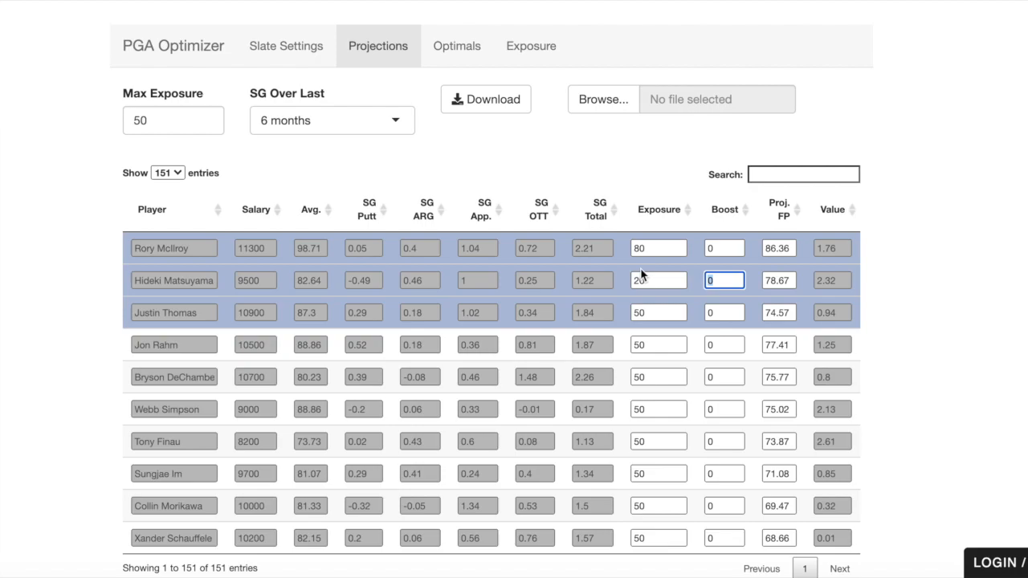
{"action": "type", "text": "5"}
{"action": "double_click", "coordinate": [707, 346]}
{"action": "key", "text": "BackSpace"}
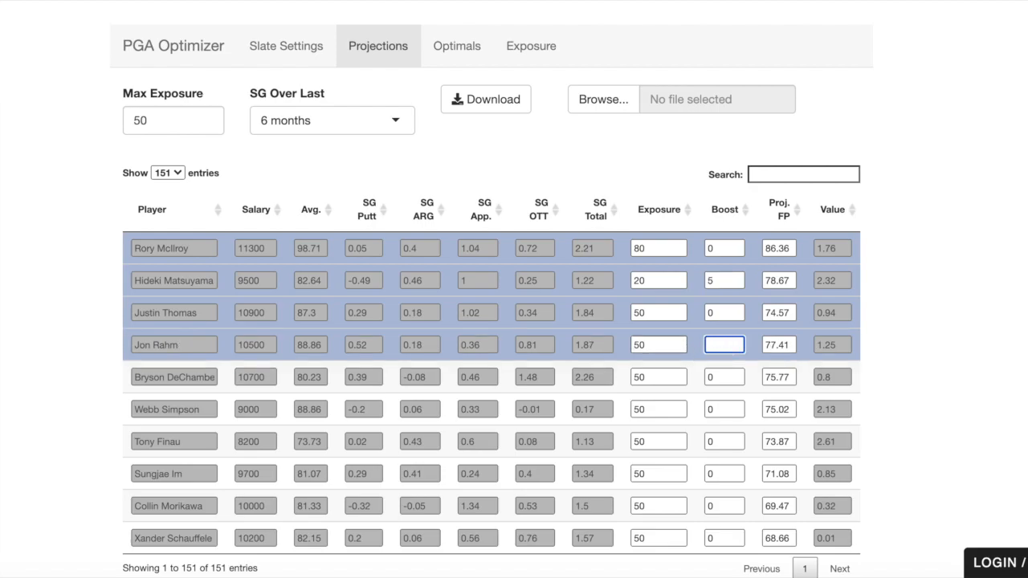
{"action": "type", "text": "-3"}
{"action": "key", "text": "Return"}
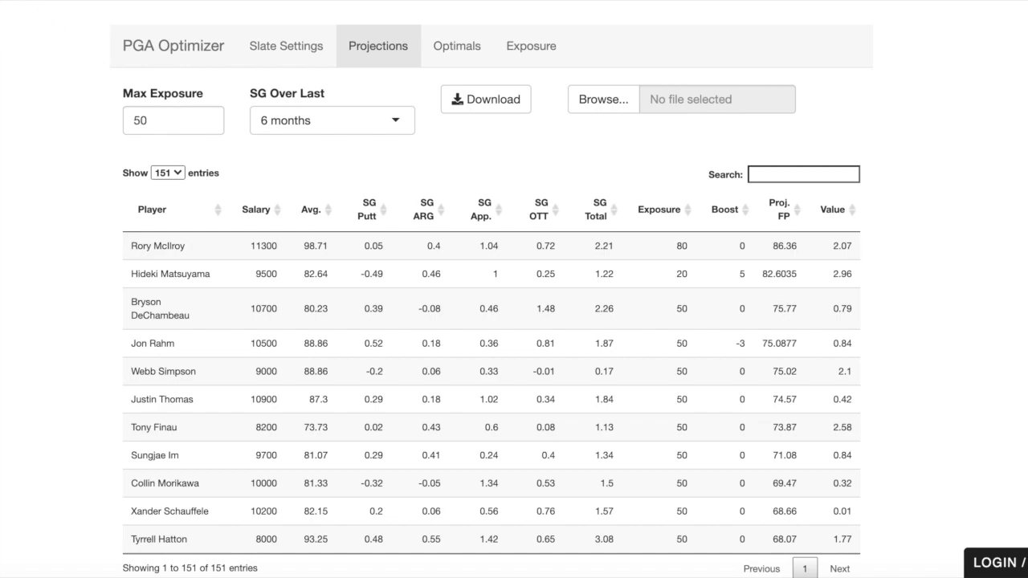
- Reload the optimizer to discard all custom settings and reopen the player projections
{"action": "key", "text": "super+r"}
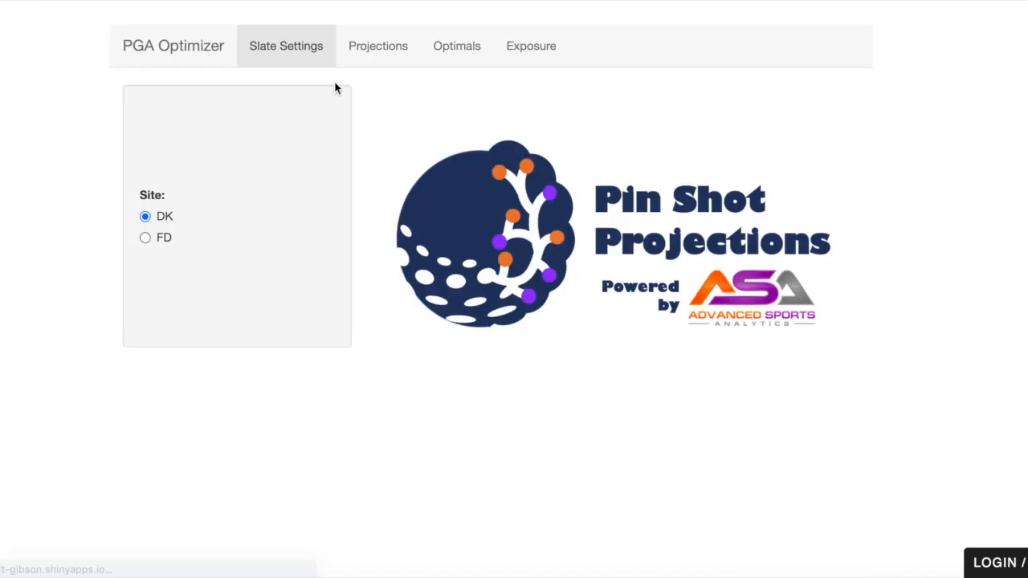
{"action": "left_click", "coordinate": [383, 62]}
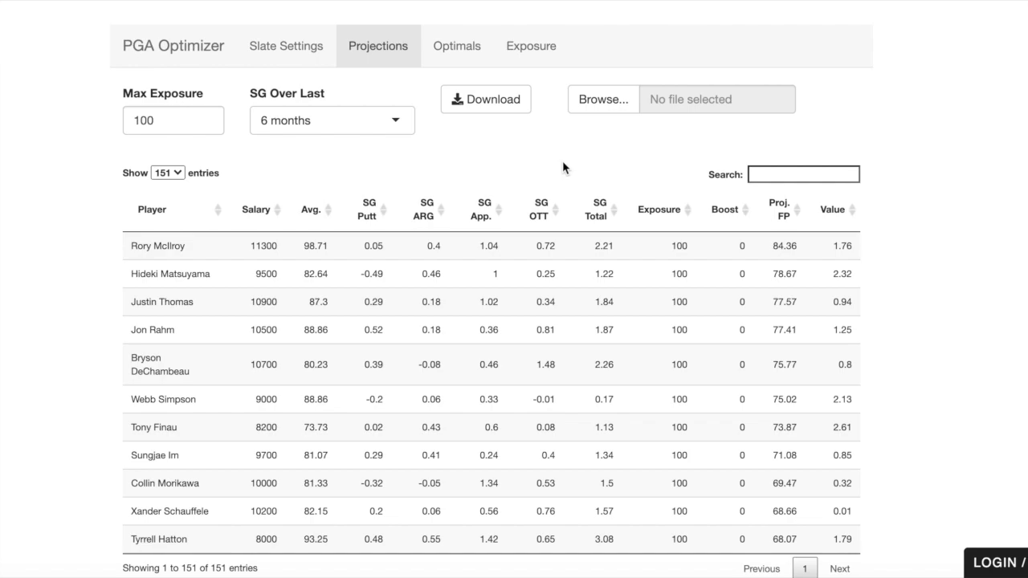
- Download the projections CSV and, in Excel, set Rory McIlroy's Proj. FP to 86.36
{"action": "left_click", "coordinate": [503, 103]}
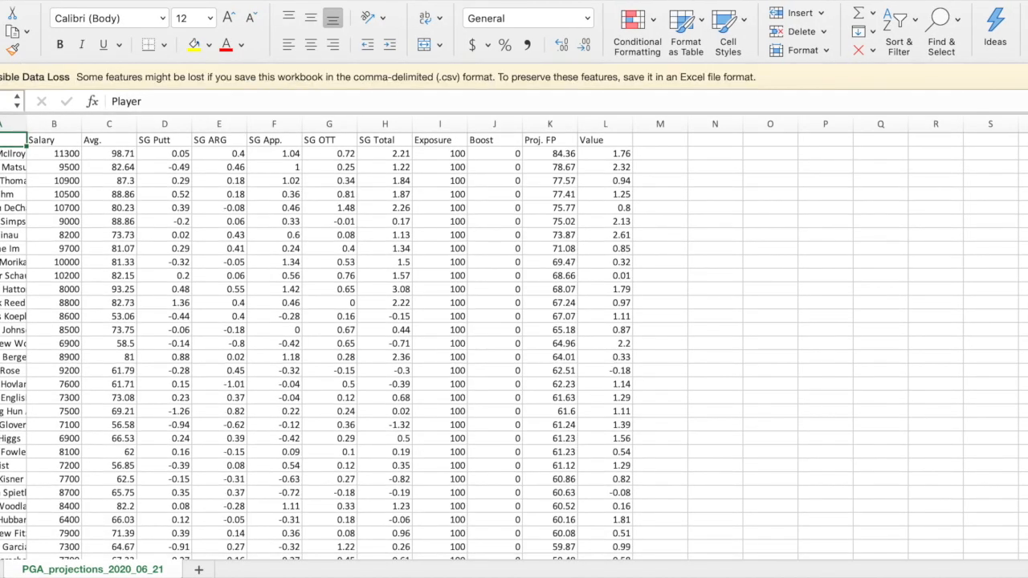
{"action": "double_click", "coordinate": [559, 153]}
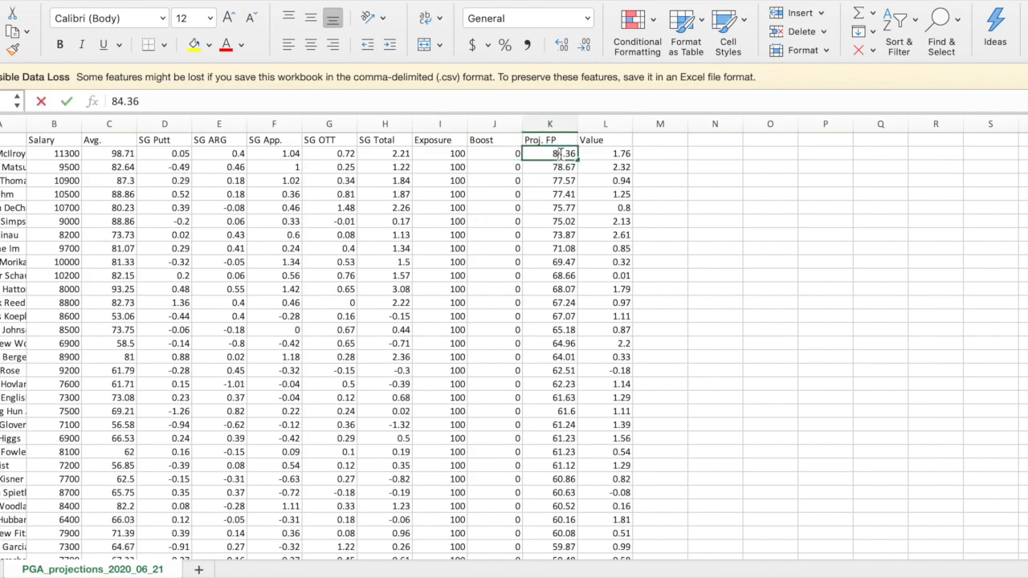
{"action": "key", "text": "Delete"}
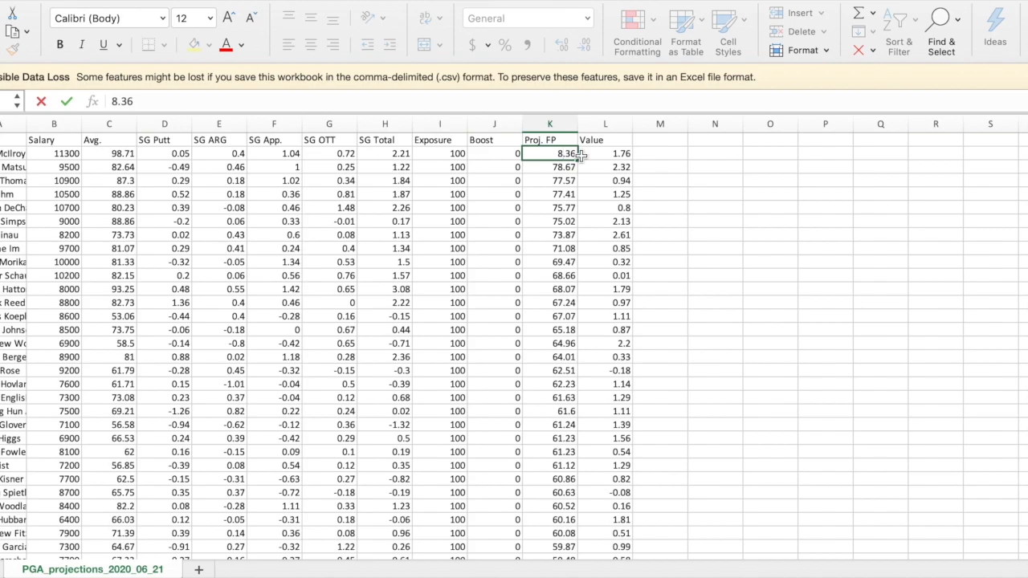
{"action": "type", "text": "6"}
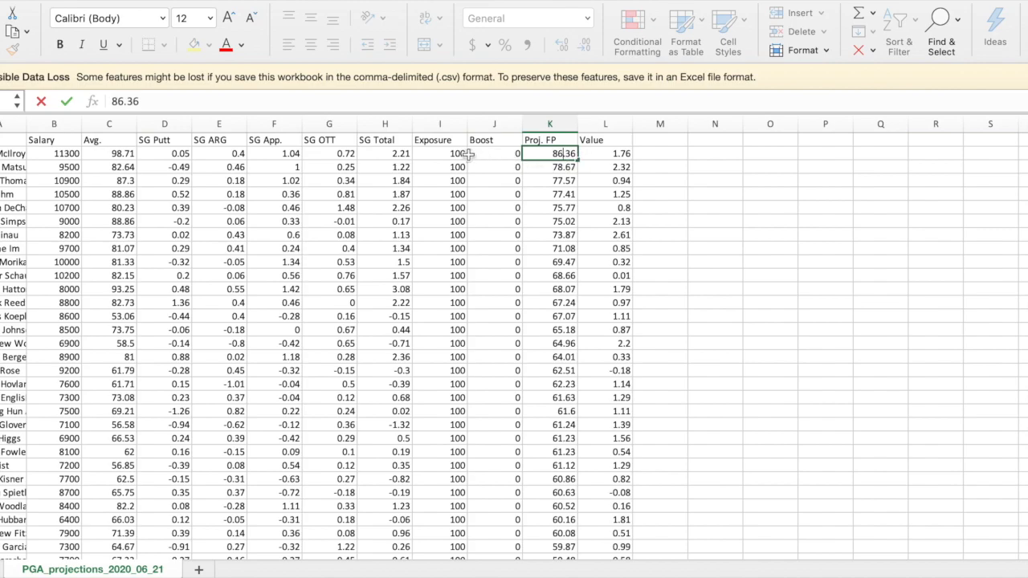
- Set Rory McIlroy's exposure to 80 in the spreadsheet
{"action": "double_click", "coordinate": [454, 152]}
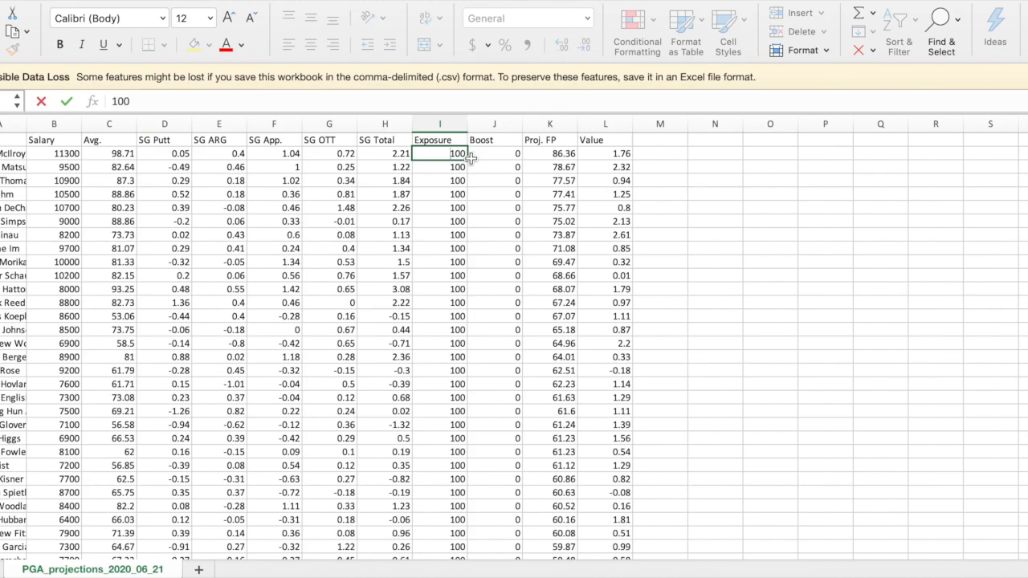
{"action": "key", "text": "super+a"}
{"action": "type", "text": "\\"}
{"action": "key", "text": "BackSpace"}
{"action": "type", "text": "80"}
{"action": "key", "text": "Return"}
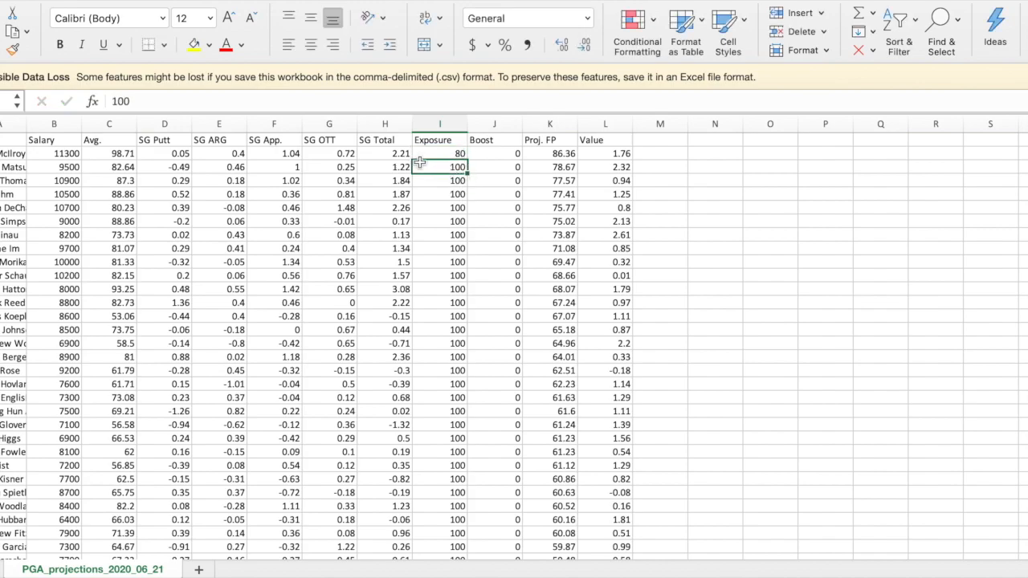
- Set Hideki Matsuyama's exposure to 50 and copy that value to every player below him
{"action": "type", "text": "50"}
{"action": "key", "text": "Return"}
{"action": "left_click", "coordinate": [439, 165]}
{"action": "key", "text": "super+c"}
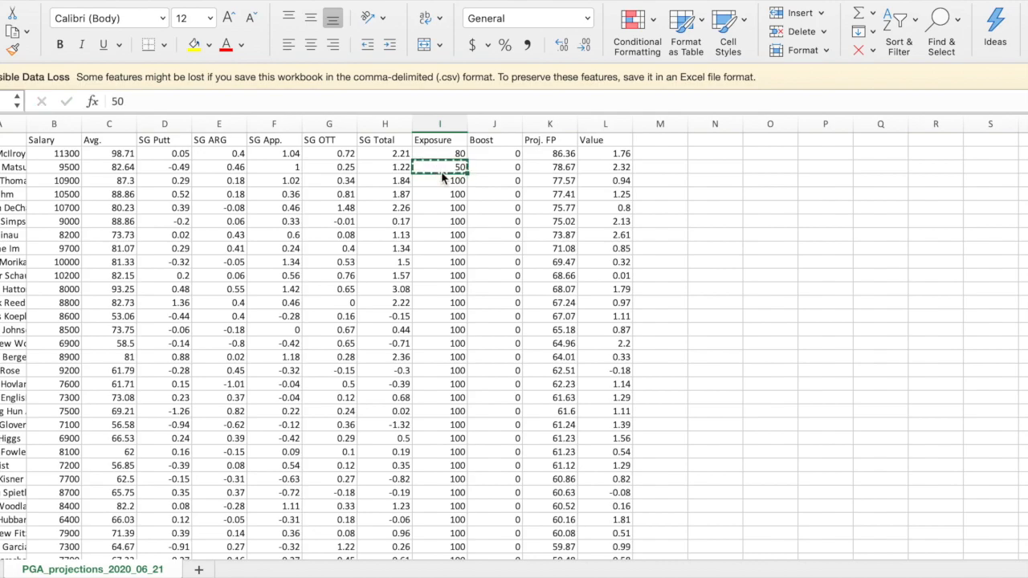
{"action": "left_click", "coordinate": [442, 182]}
{"action": "key", "text": "super+shift+Down"}
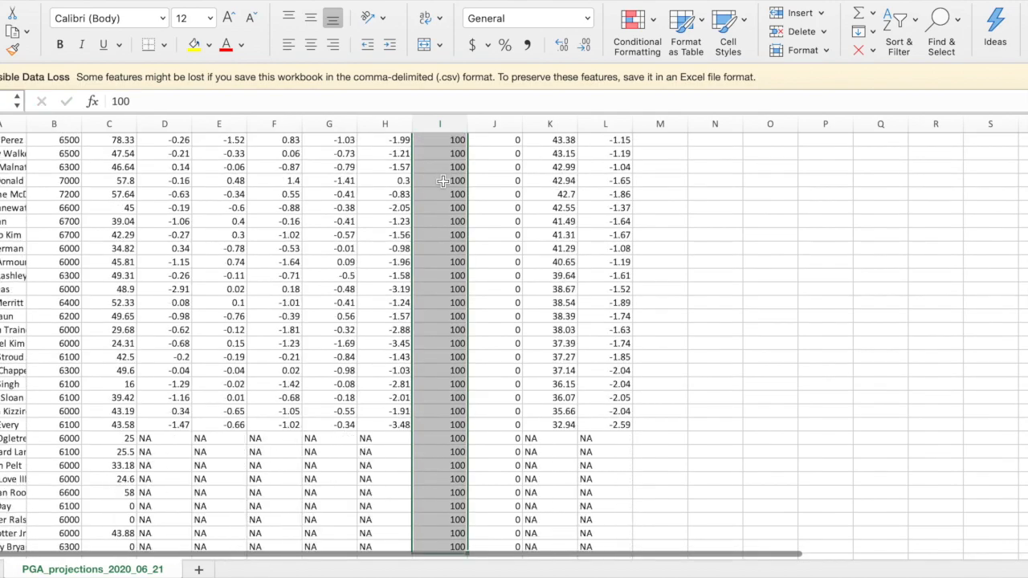
{"action": "key", "text": "super+v"}
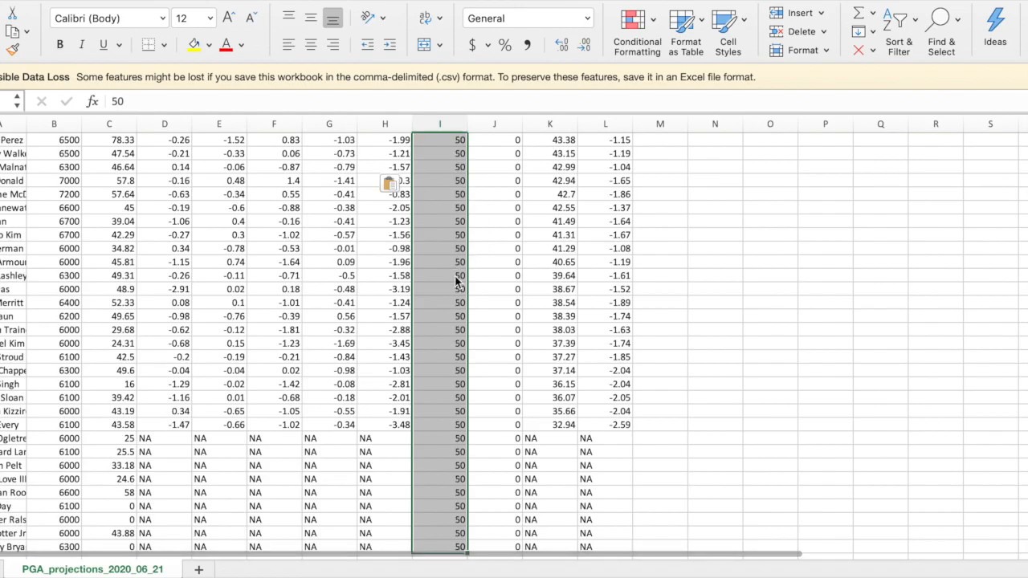
{"action": "scroll", "coordinate": [458, 209], "scroll_direction": "up", "scroll_amount": 20}
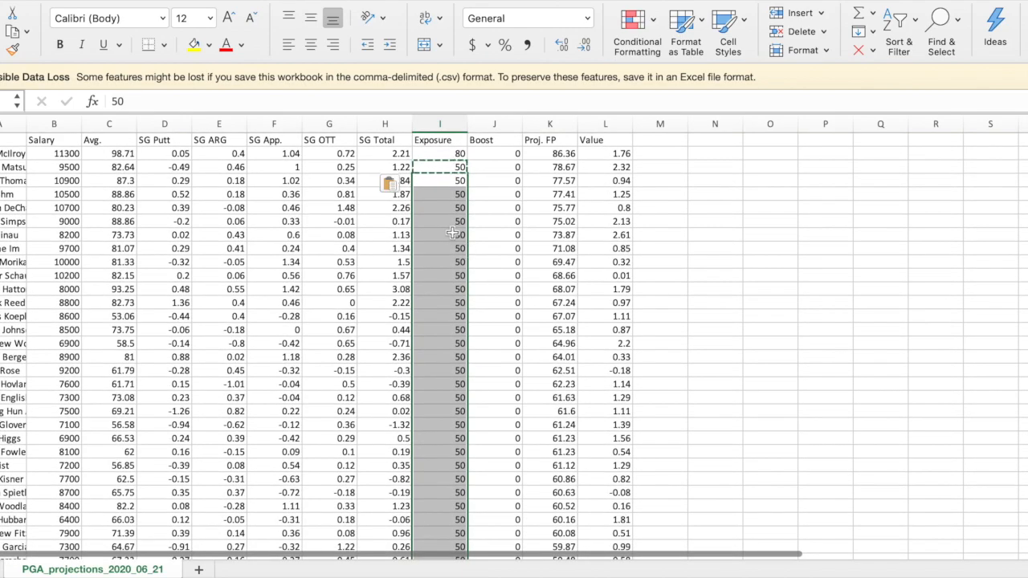
- Set Hideki Matsuyama's exposure to 20
{"action": "left_click", "coordinate": [451, 235]}
{"action": "left_click", "coordinate": [449, 180]}
{"action": "left_click", "coordinate": [451, 167]}
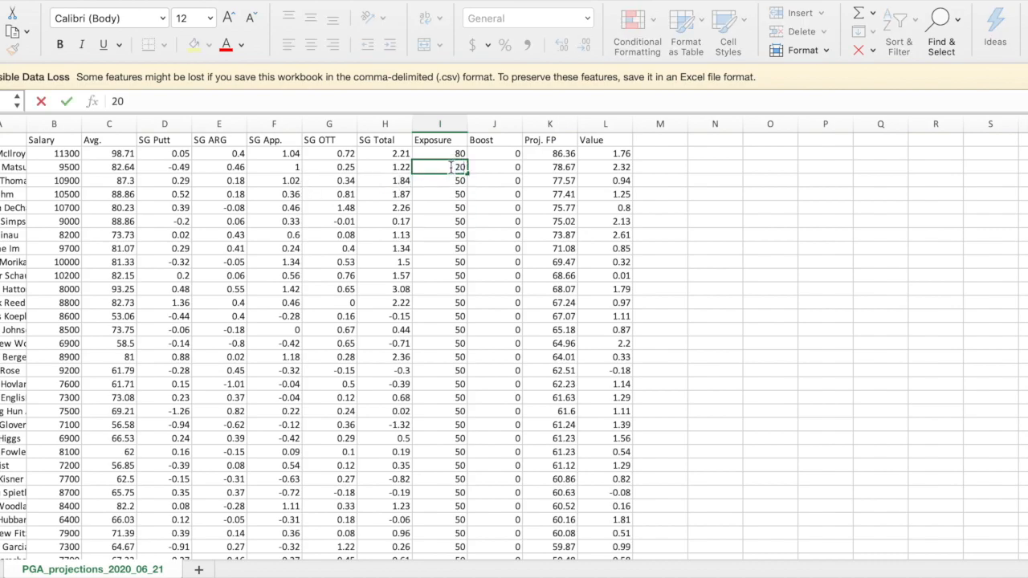
{"action": "key", "text": "Return"}
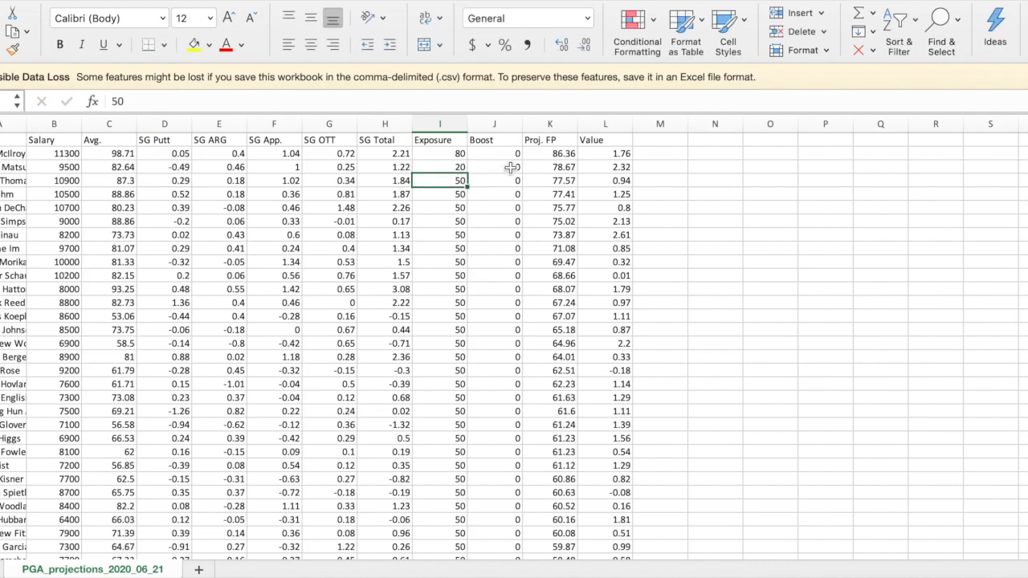
- Set Hideki Matsuyama's boost to 3 and Webb Simpson's boost to 10
{"action": "left_click", "coordinate": [510, 170]}
{"action": "type", "text": "3"}
{"action": "key", "text": "Return"}
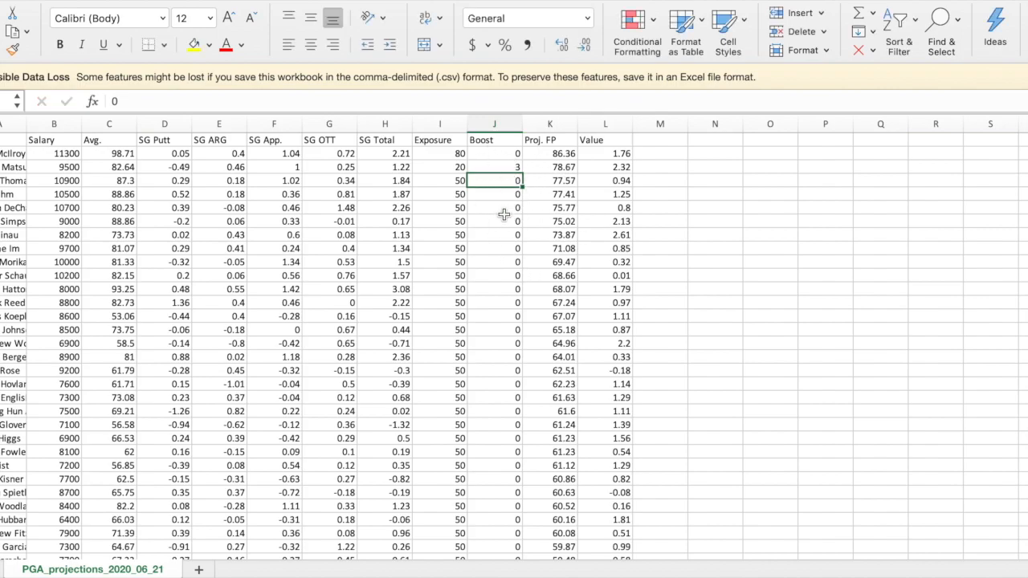
{"action": "left_click", "coordinate": [507, 221]}
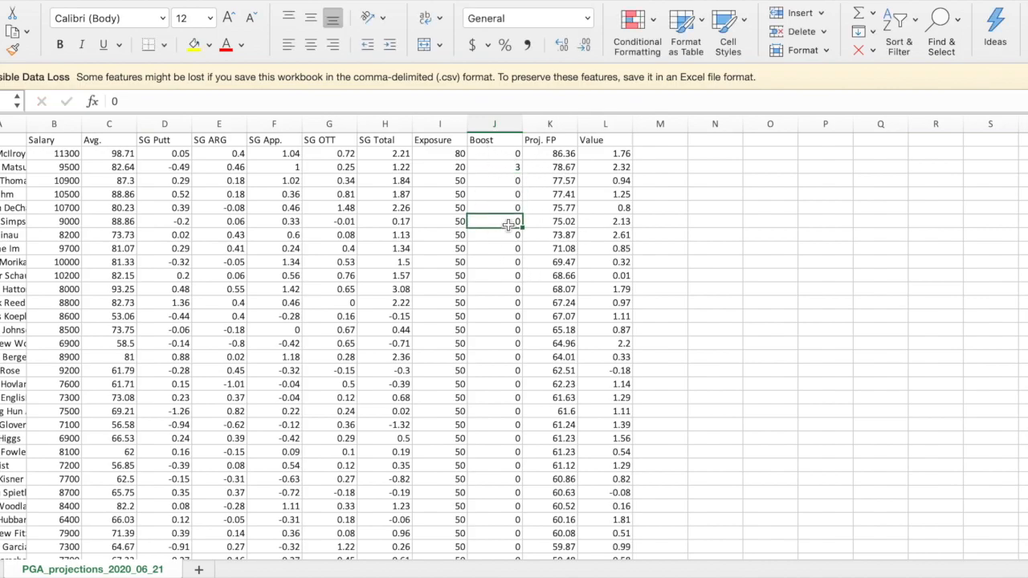
{"action": "type", "text": "10"}
{"action": "key", "text": "Return"}
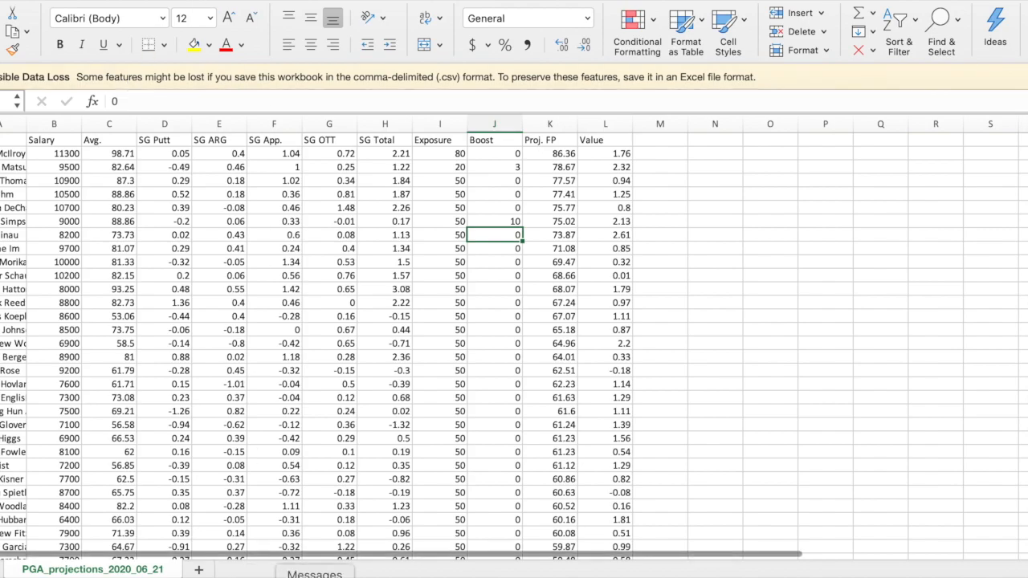
- Switch to the PGA Optimizer in Chrome and upload PGA_projections_2020_06_21.csv as the projections
{"action": "left_click", "coordinate": [514, 572]}
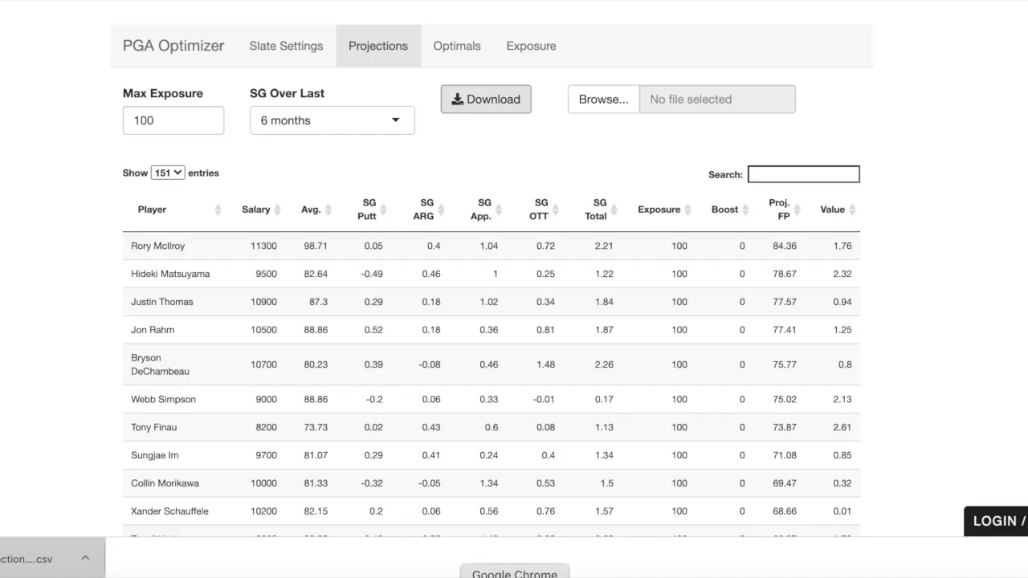
{"action": "left_click", "coordinate": [605, 110]}
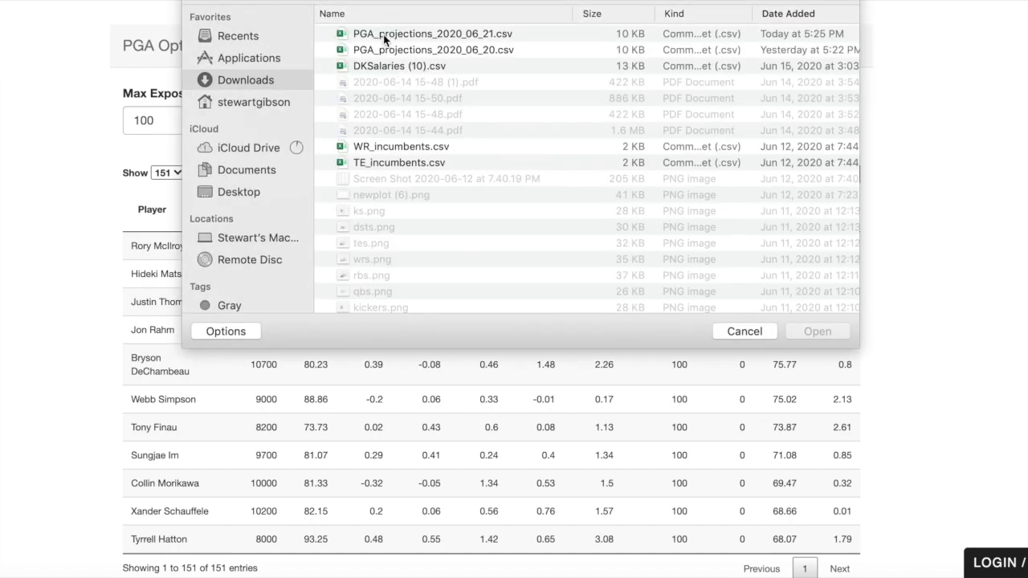
{"action": "double_click", "coordinate": [384, 36]}
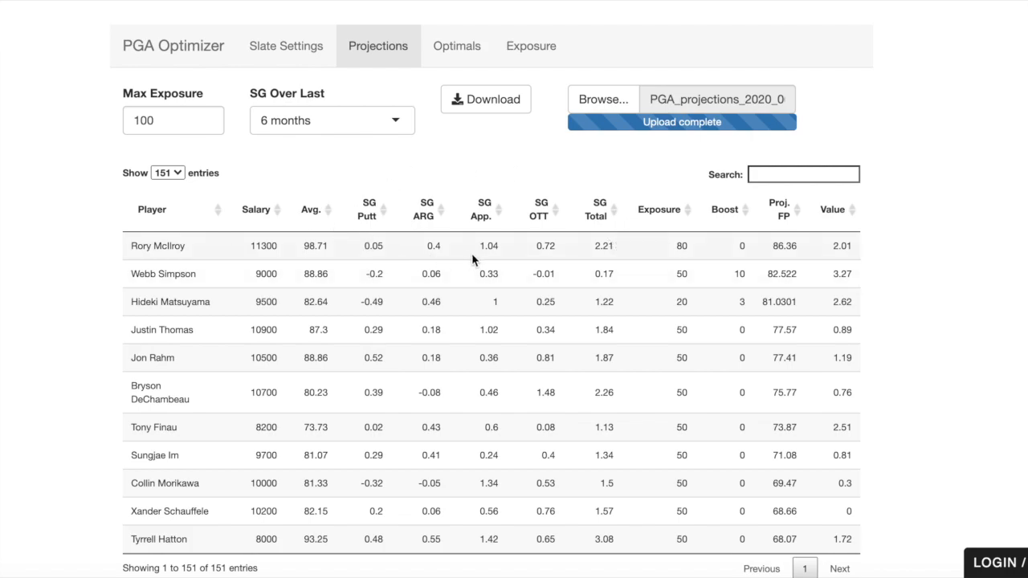
- Sort the projections by SG App. in descending order and set the strokes-gained period to 3 years
{"action": "left_click", "coordinate": [483, 214]}
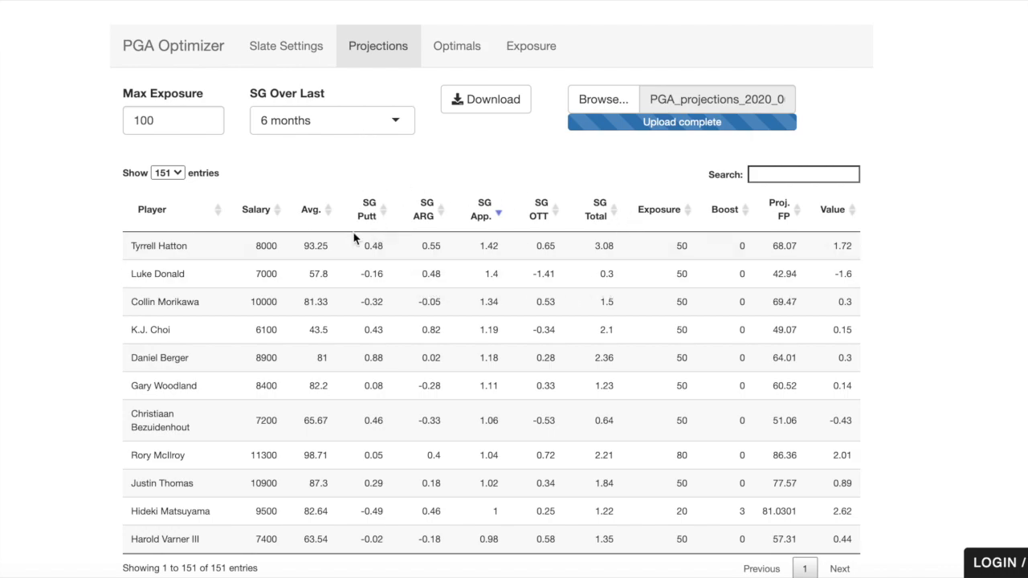
{"action": "left_click", "coordinate": [332, 122]}
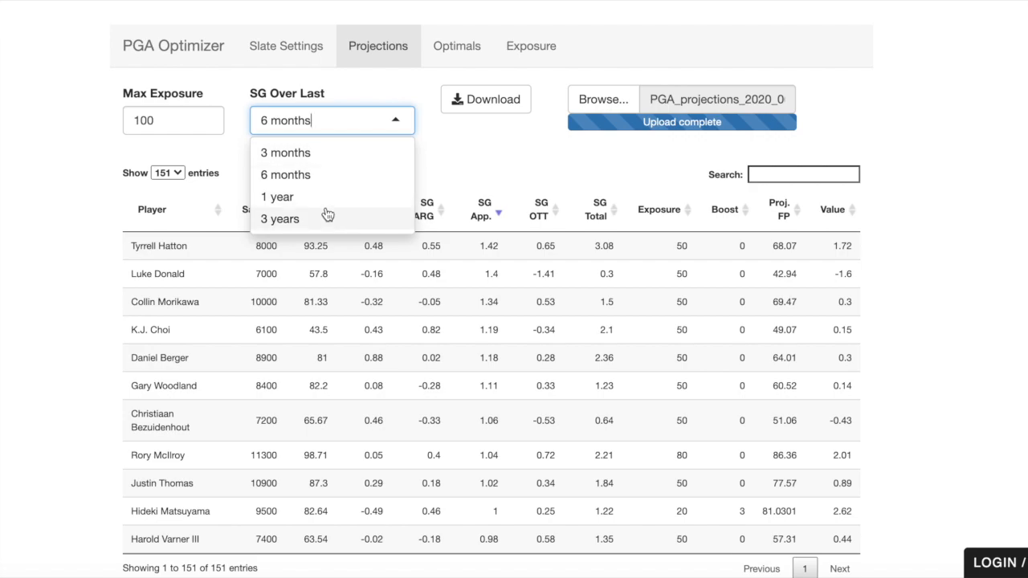
{"action": "left_click", "coordinate": [484, 174]}
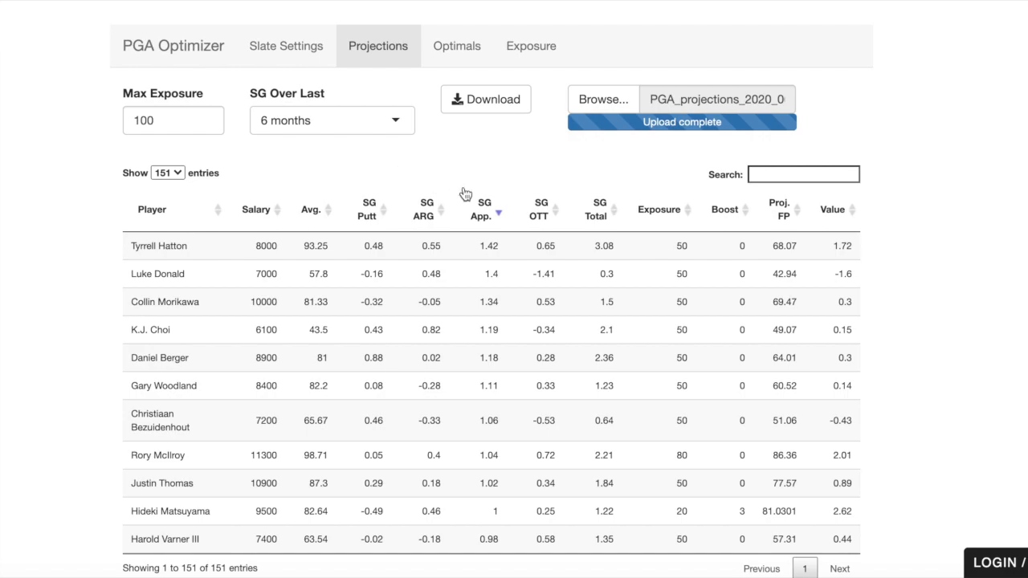
{"action": "left_click", "coordinate": [348, 132]}
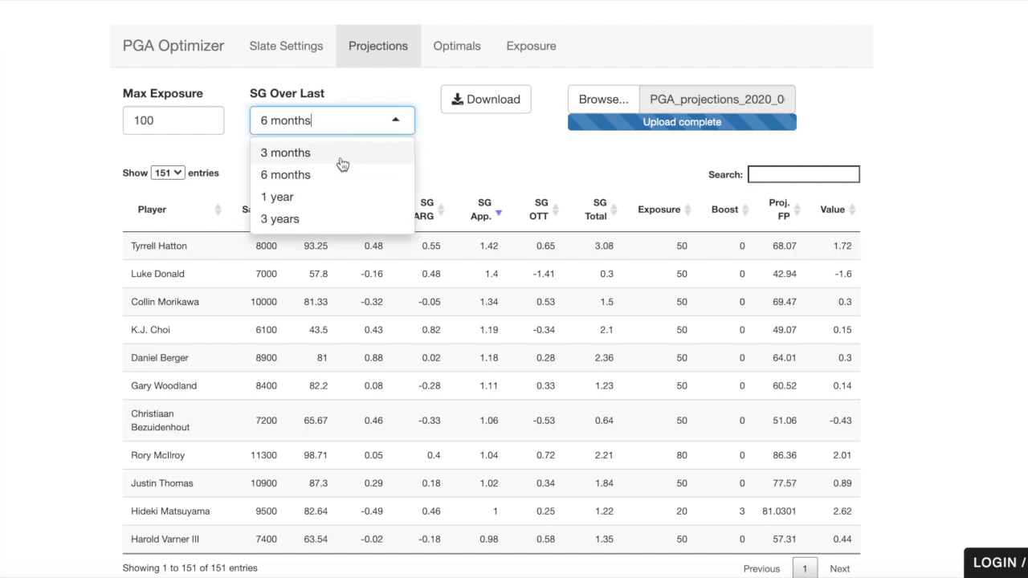
{"action": "left_click", "coordinate": [323, 218]}
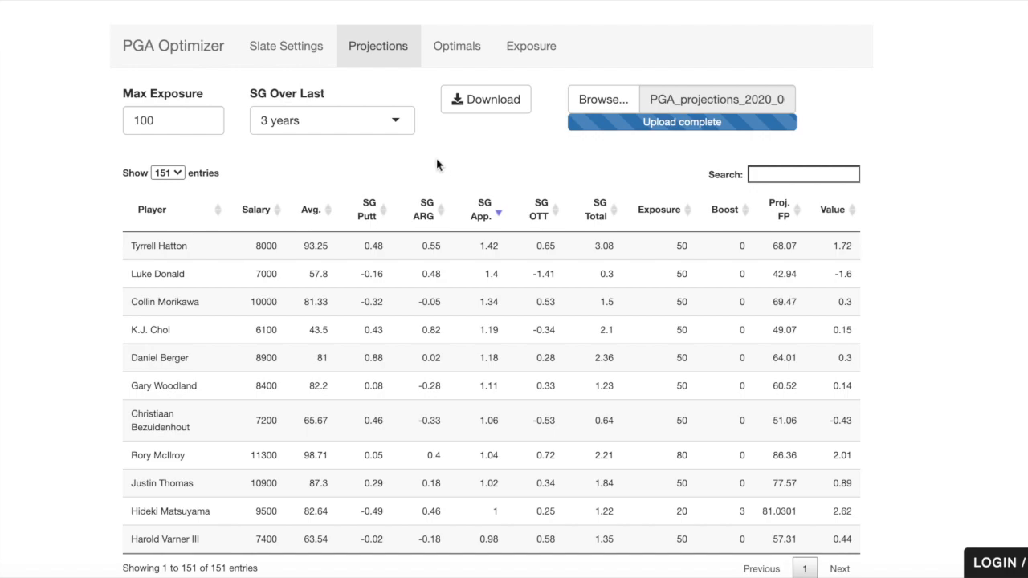
- Load the projections and examine the optimal lineups along with the number-of-optimals setting
{"action": "left_click", "coordinate": [463, 65]}
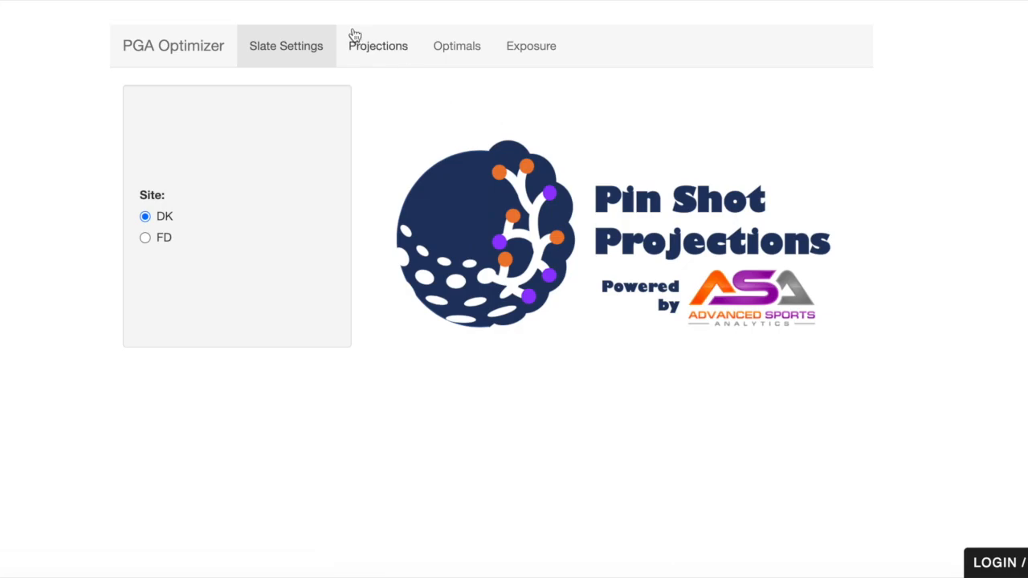
{"action": "left_click", "coordinate": [394, 48]}
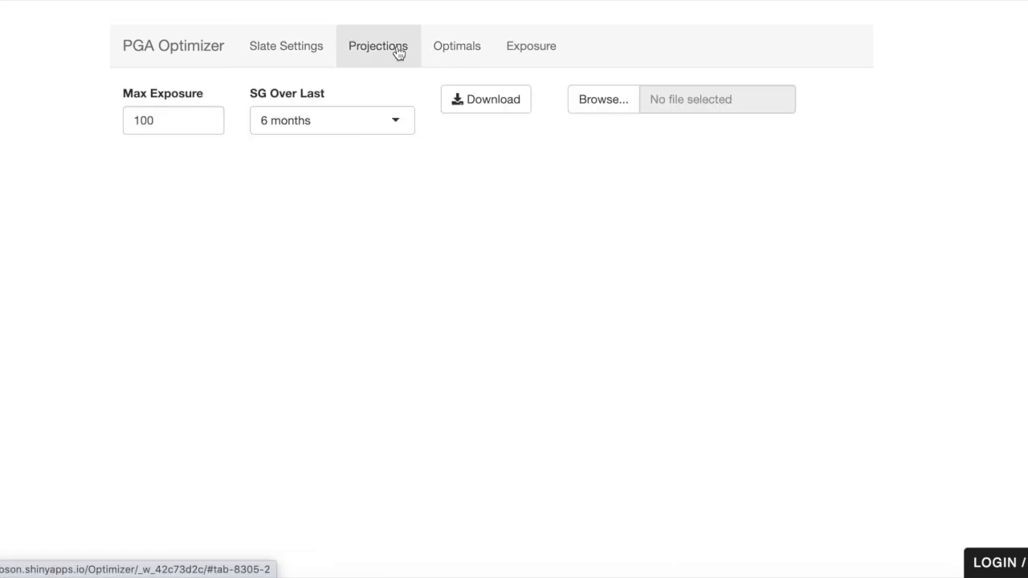
{"action": "left_click", "coordinate": [462, 48]}
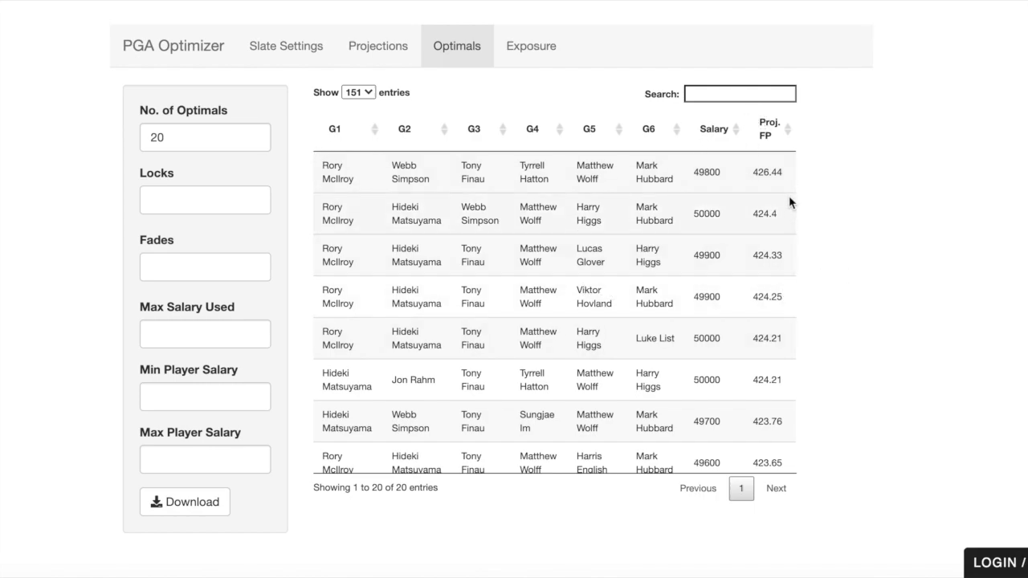
{"action": "double_click", "coordinate": [177, 138]}
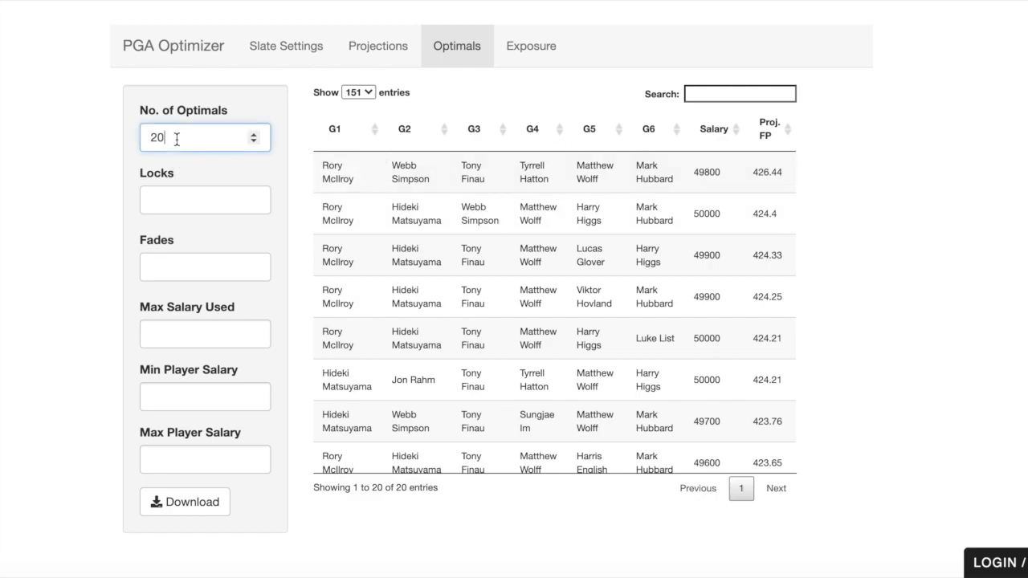
{"action": "left_click", "coordinate": [112, 142]}
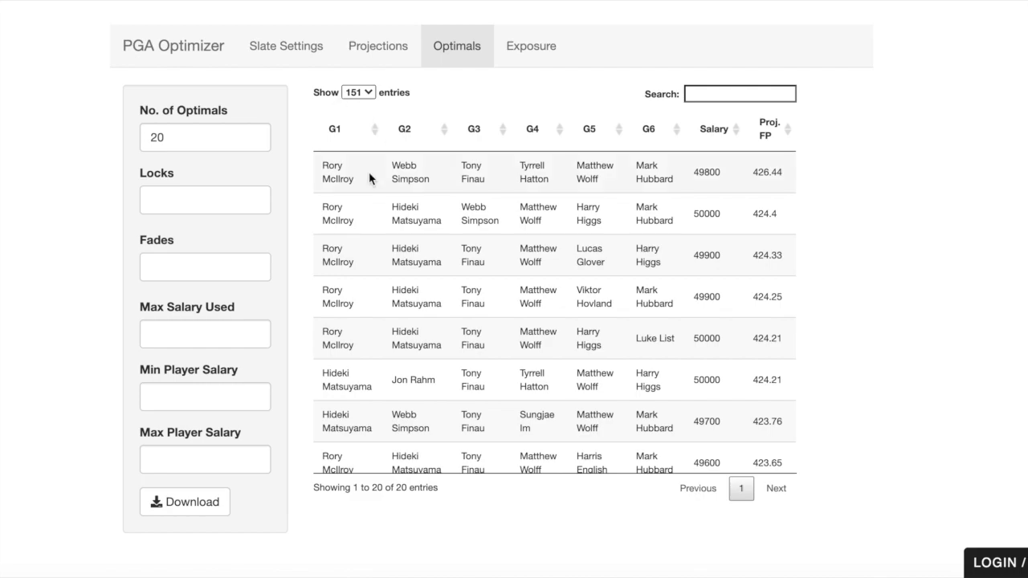
- Set the maximum exposure for all players to 50 in the projections
{"action": "left_click", "coordinate": [353, 56]}
{"action": "left_click", "coordinate": [177, 113]}
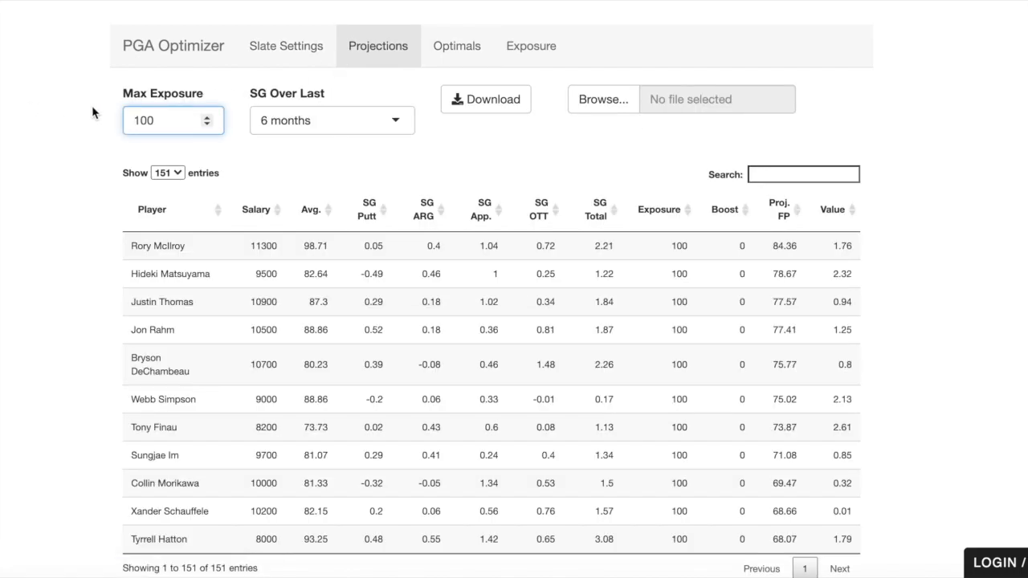
{"action": "double_click", "coordinate": [152, 120]}
{"action": "key", "text": "BackSpace"}
{"action": "type", "text": "50"}
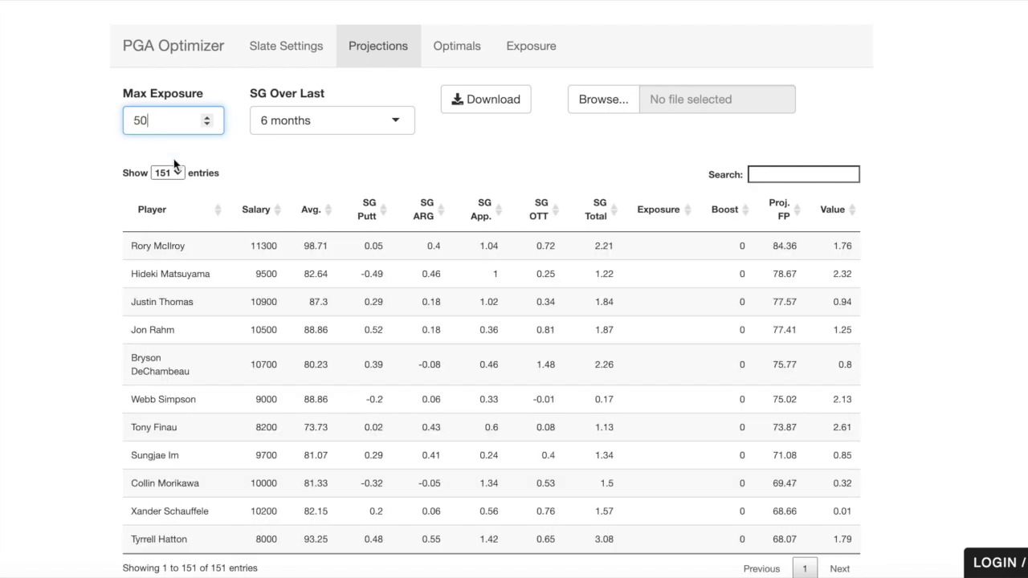
{"action": "left_click", "coordinate": [386, 157]}
- Return to the optimal lineups and lock Rory McIlroy into all of them
{"action": "left_click", "coordinate": [463, 64]}
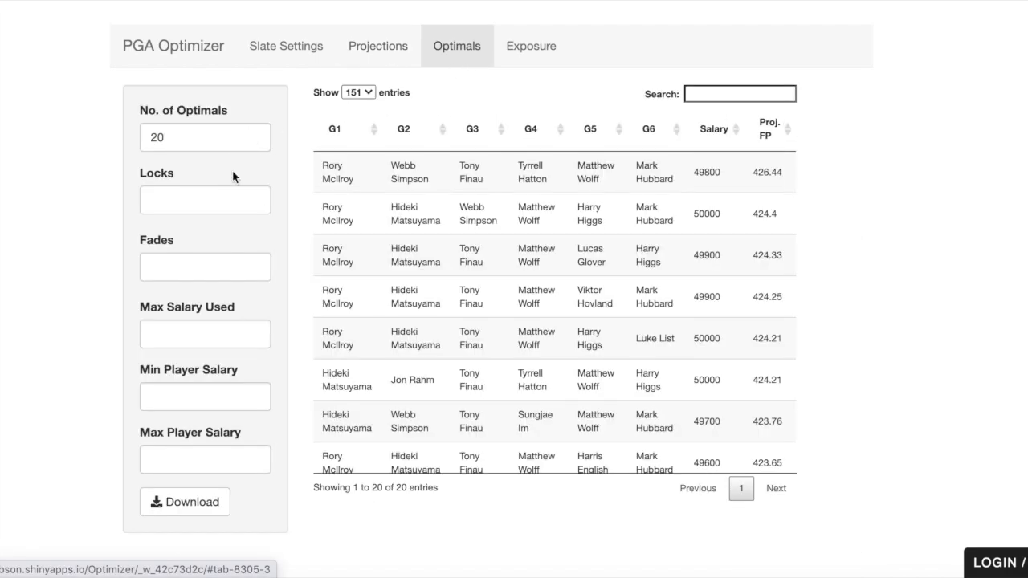
{"action": "left_click", "coordinate": [217, 201]}
{"action": "type", "text": "rory"}
{"action": "key", "text": "Return"}
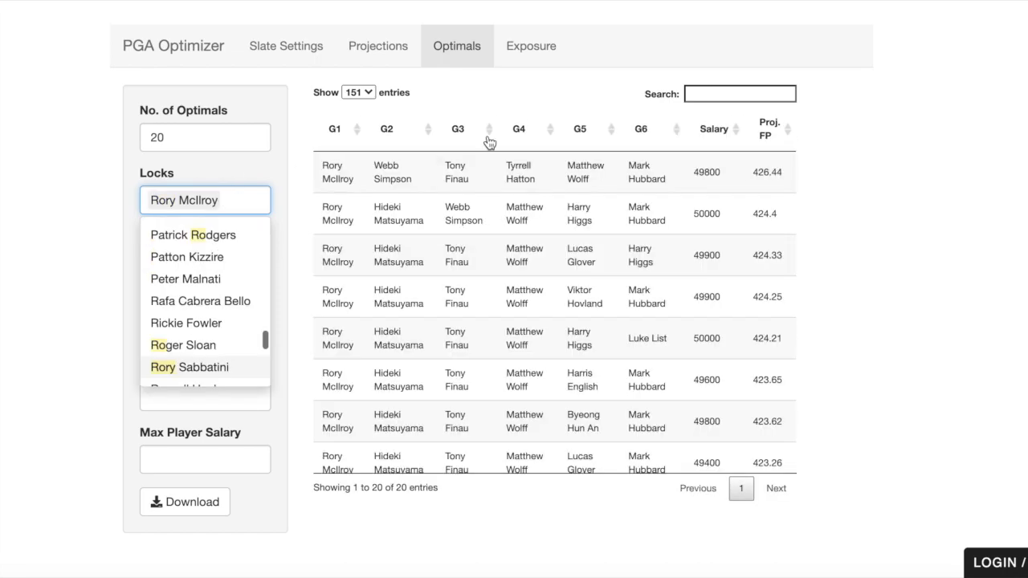
- Check Rory McIlroy's exposure across the optimal lineups
{"action": "left_click", "coordinate": [521, 47]}
{"action": "left_click", "coordinate": [560, 161]}
{"action": "left_click", "coordinate": [559, 156]}
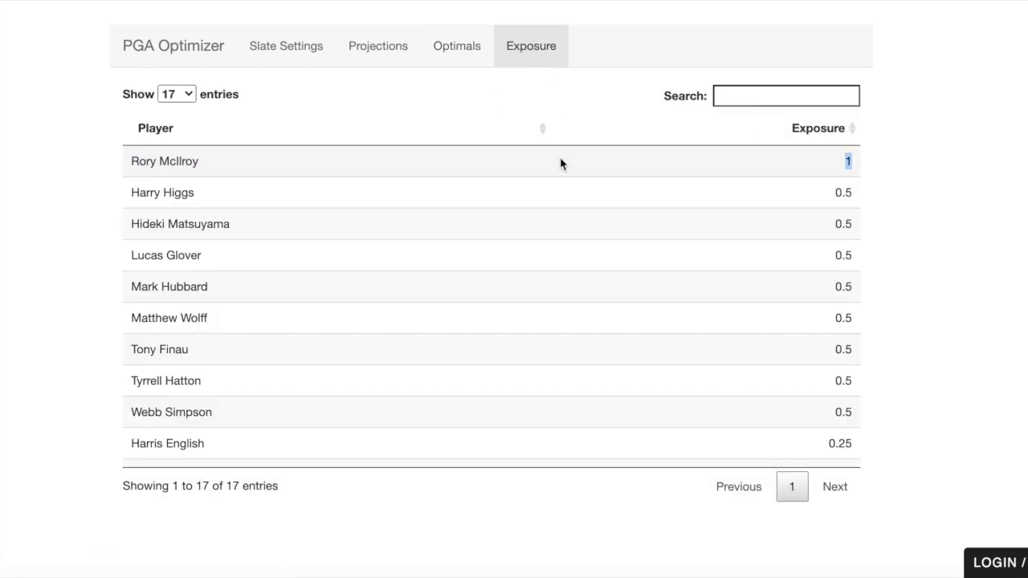
- Return to the optimal lineups and remove Rory McIlroy from the locks
{"action": "left_click", "coordinate": [469, 53]}
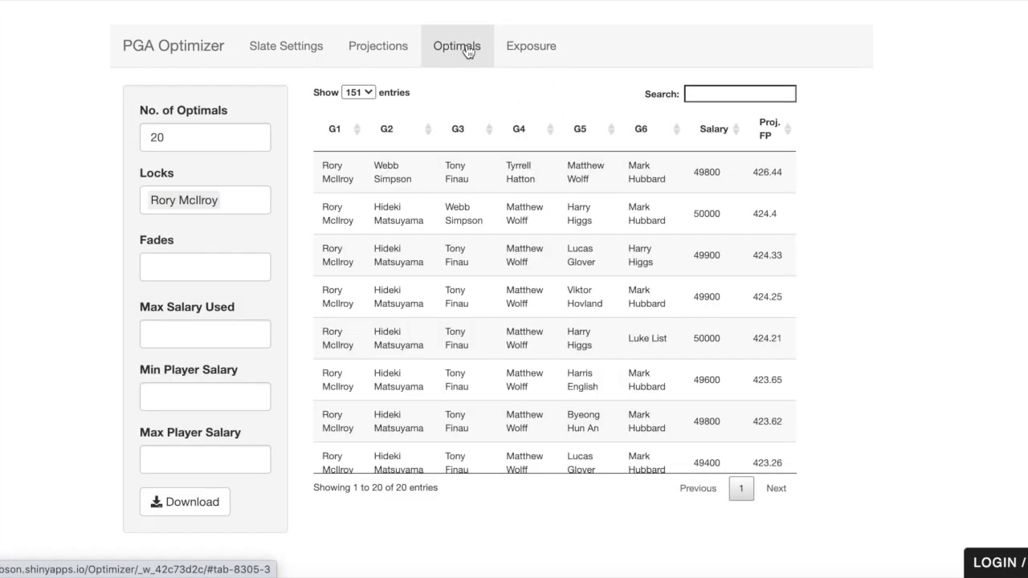
{"action": "left_click", "coordinate": [250, 212]}
{"action": "key", "text": "BackSpace"}
{"action": "left_click", "coordinate": [128, 223]}
- Fade Rory McIlroy from the optimal lineups
{"action": "left_click", "coordinate": [159, 254]}
{"action": "type", "text": "r"}
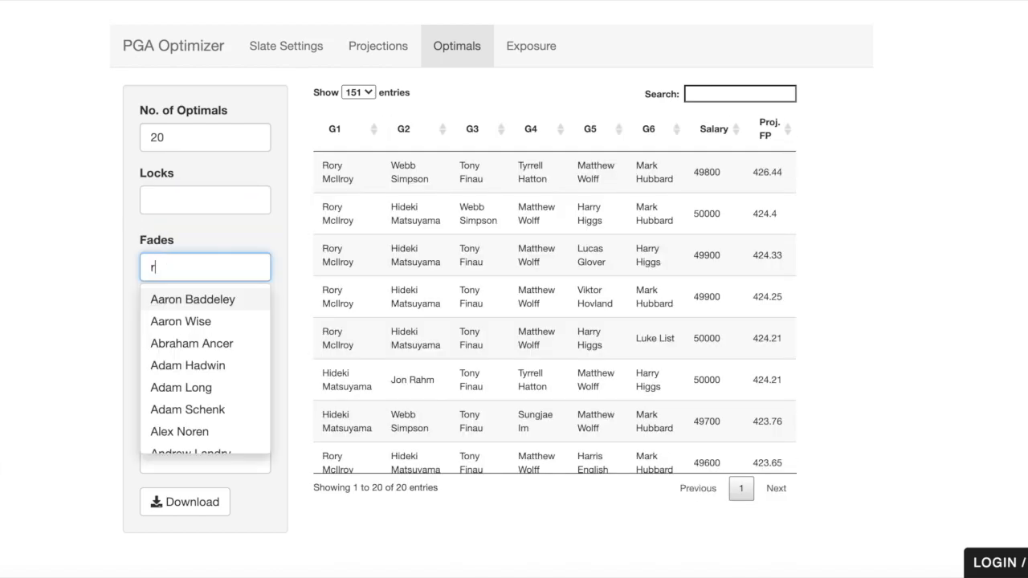
{"action": "type", "text": "ory"}
{"action": "left_click", "coordinate": [178, 299]}
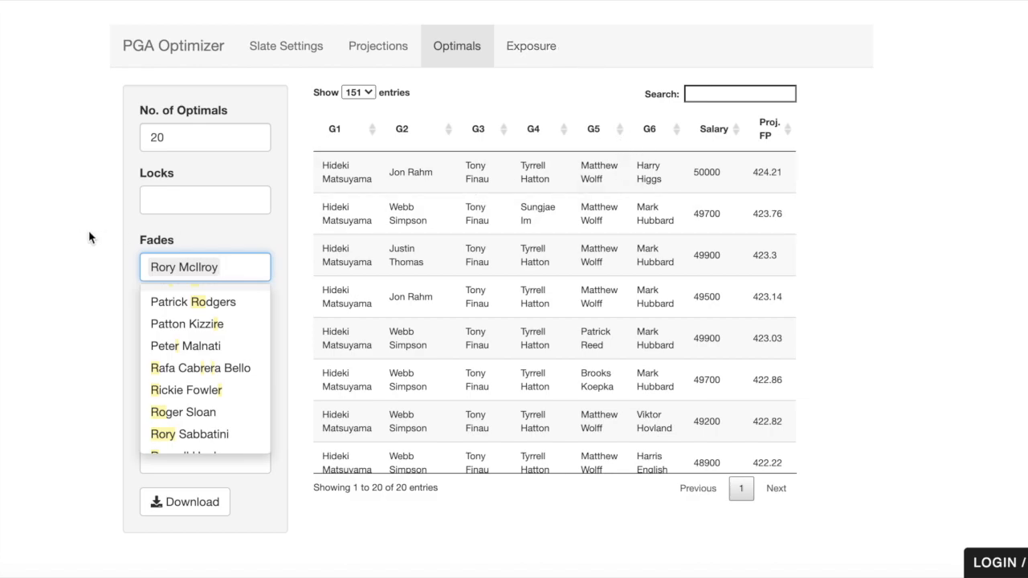
- Remove Rory McIlroy from the fades
{"action": "key", "text": "BackSpace"}
{"action": "left_click", "coordinate": [226, 235]}
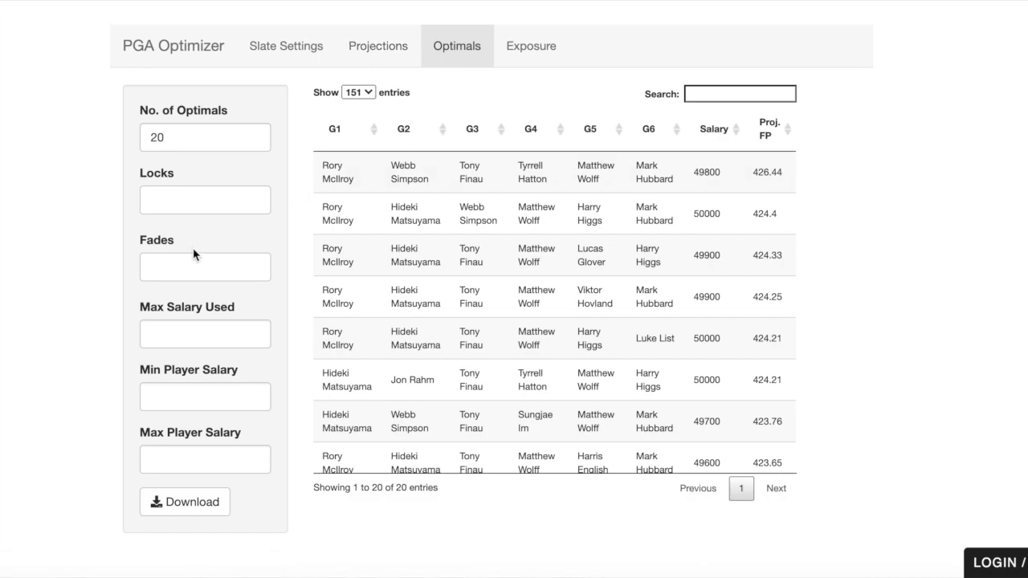
- Set the maximum exposure for all players to 100 in the projections
{"action": "left_click", "coordinate": [361, 56]}
{"action": "left_click_drag", "start_coordinate": [205, 120], "coordinate": [1, 129]}
{"action": "key", "text": "BackSpace"}
{"action": "type", "text": "100"}
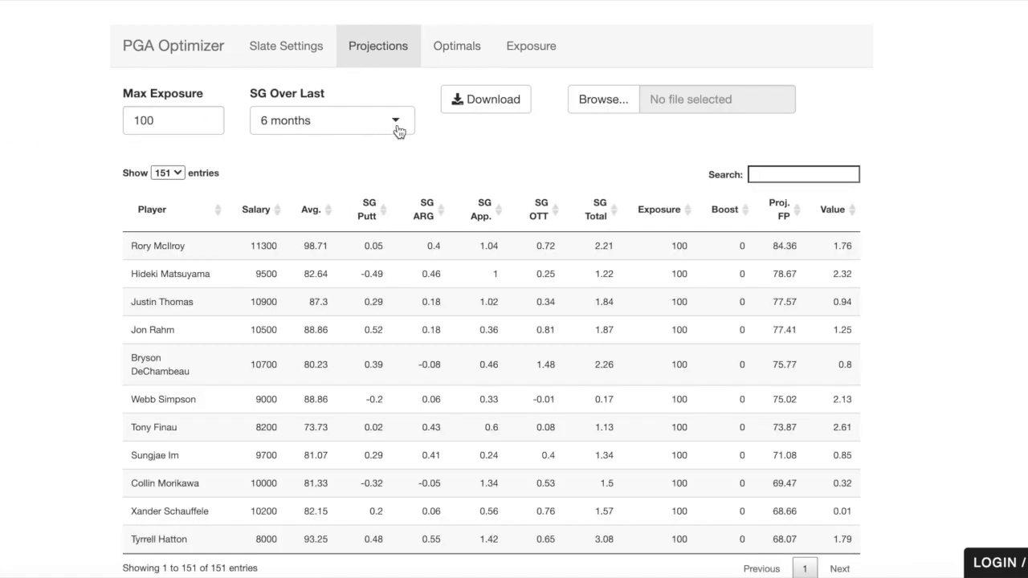
- Return to the optimal lineups and limit the maximum salary used to 45000
{"action": "left_click", "coordinate": [457, 46]}
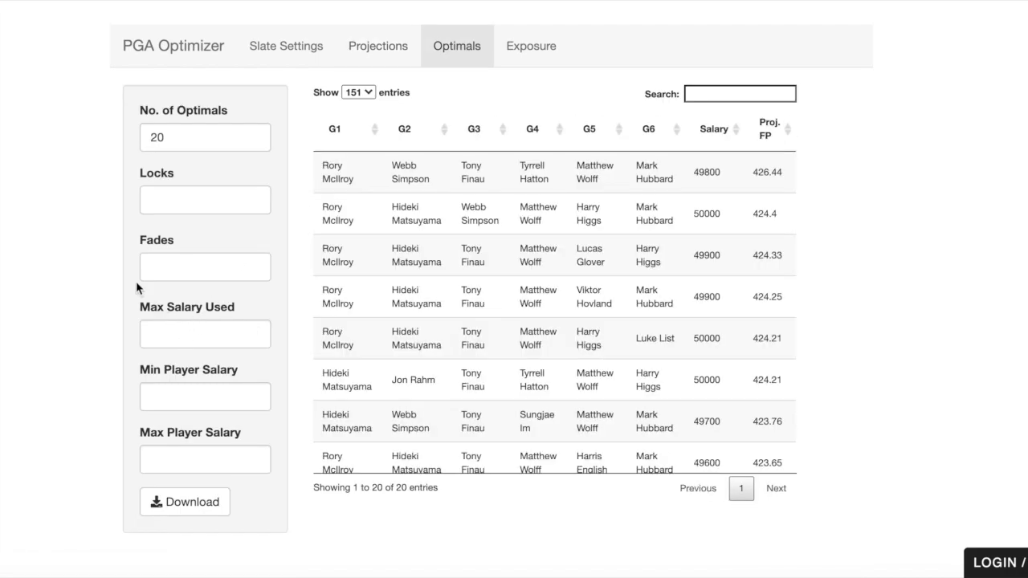
{"action": "scroll", "coordinate": [136, 281], "scroll_direction": "down", "scroll_amount": 1}
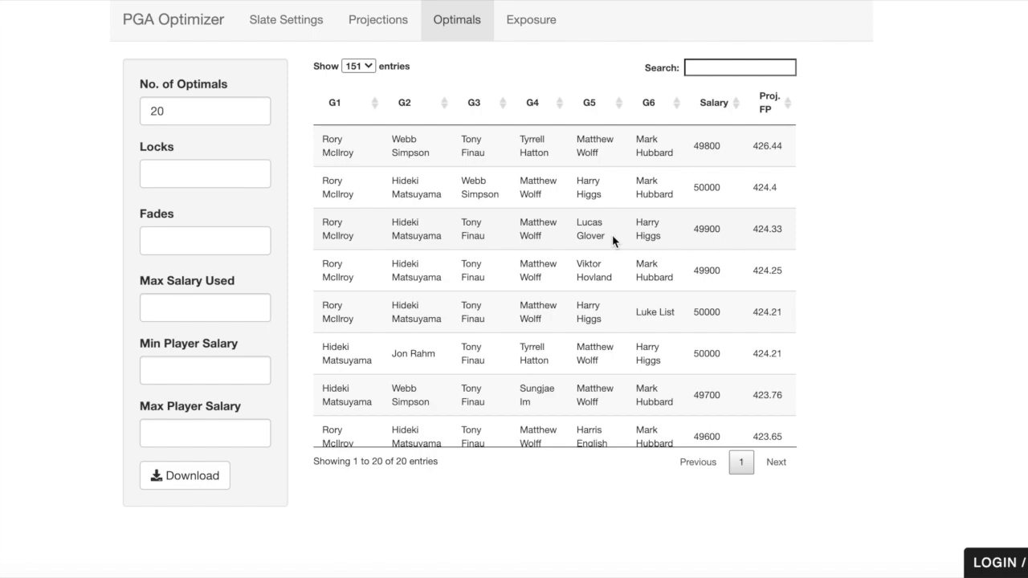
{"action": "scroll", "coordinate": [706, 142], "scroll_direction": "up", "scroll_amount": 1}
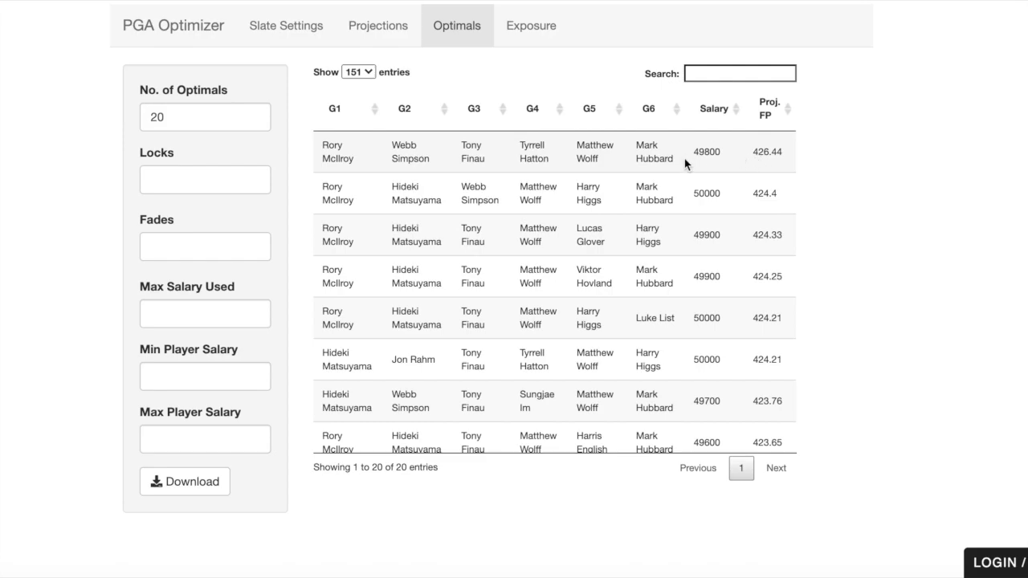
{"action": "left_click", "coordinate": [201, 320]}
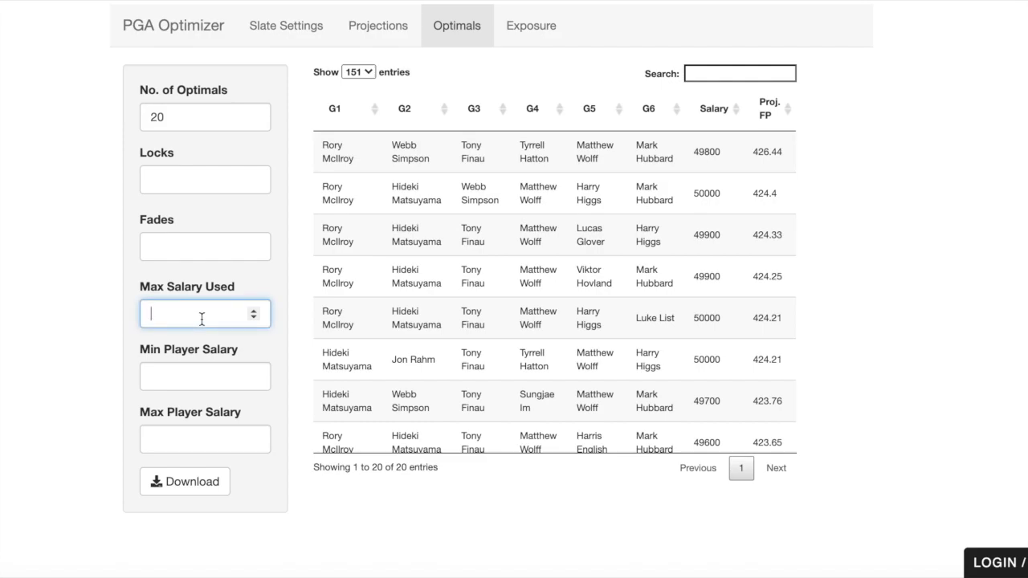
{"action": "type", "text": "45000"}
{"action": "left_click", "coordinate": [128, 287]}
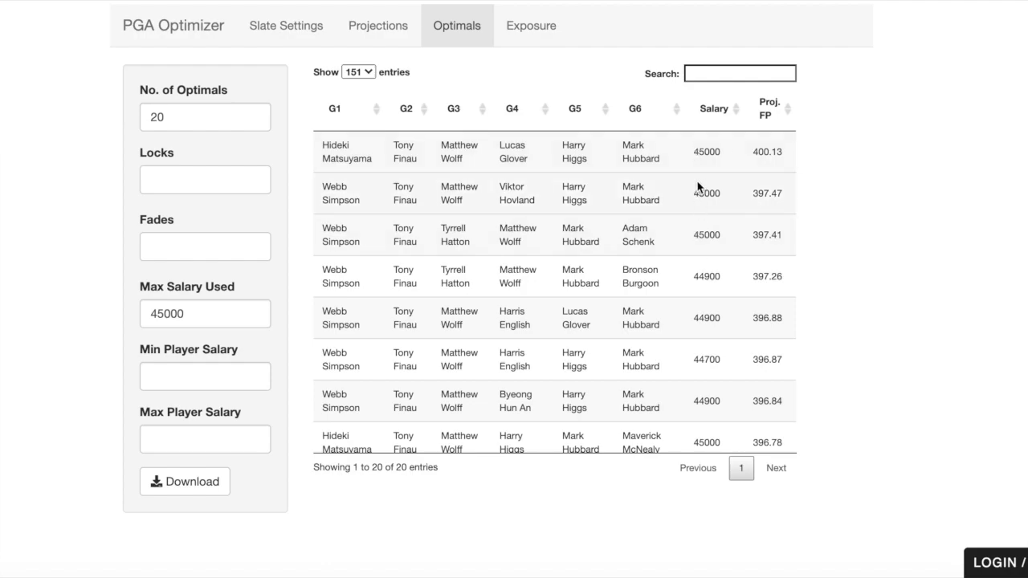
- Clear the maximum salary used limit from the optimal lineups
{"action": "left_click", "coordinate": [219, 313]}
{"action": "double_click", "coordinate": [158, 311]}
{"action": "key", "text": "BackSpace"}
{"action": "left_click", "coordinate": [136, 273]}
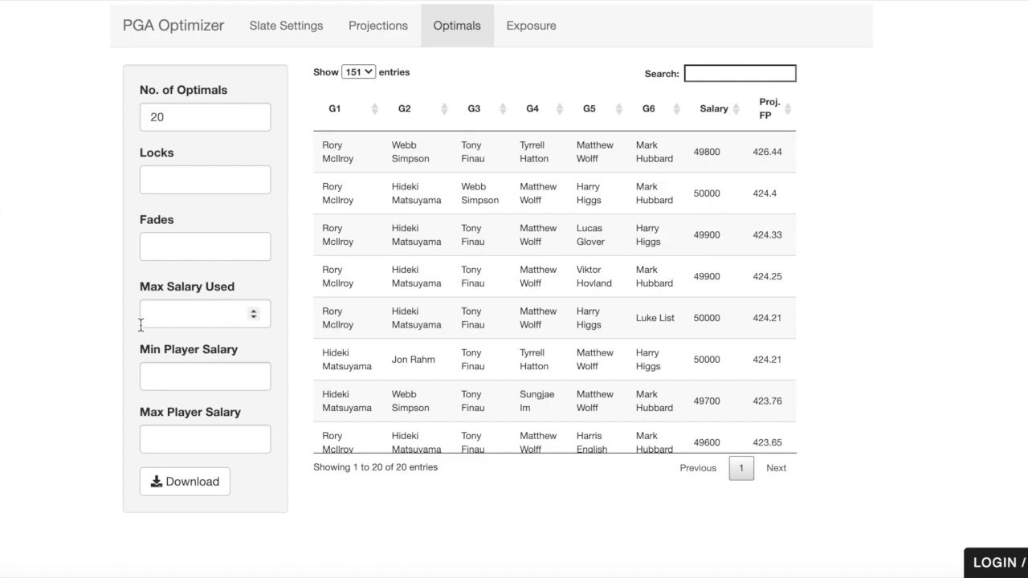
- Set the minimum player salary for the optimal lineups to 7000
{"action": "scroll", "coordinate": [139, 324], "scroll_direction": "down", "scroll_amount": 2}
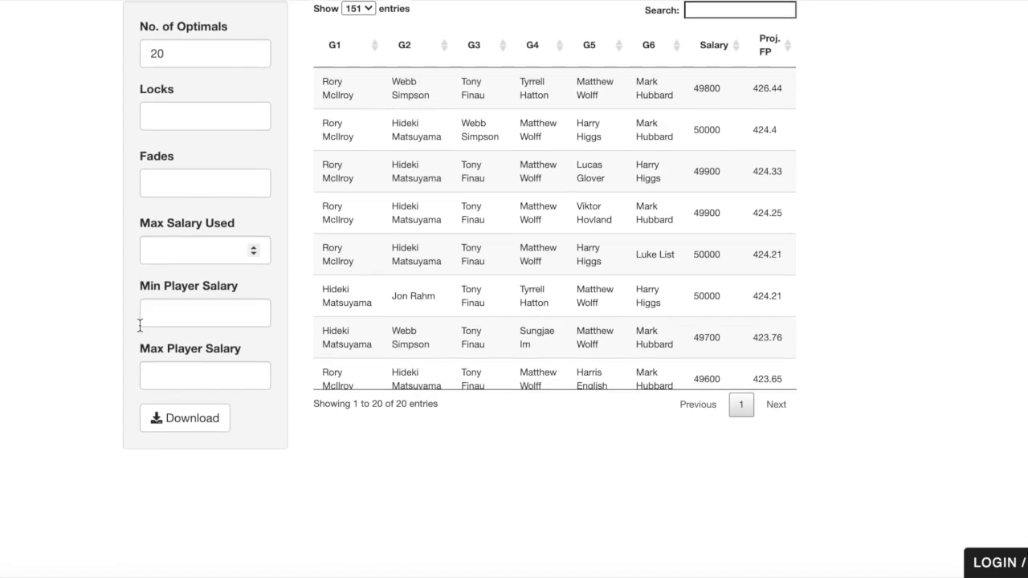
{"action": "scroll", "coordinate": [140, 325], "scroll_direction": "up", "scroll_amount": 1}
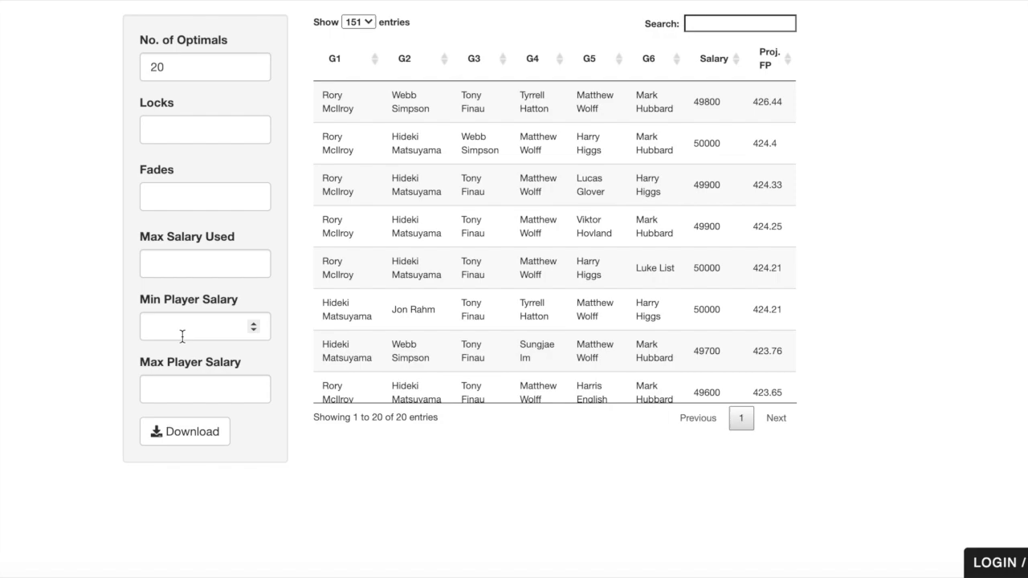
{"action": "left_click", "coordinate": [368, 107]}
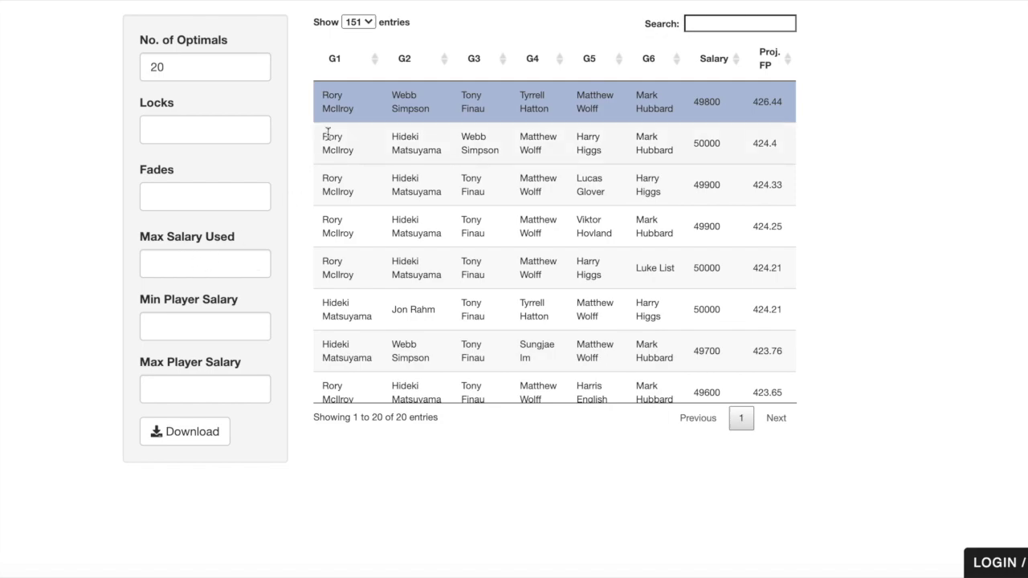
{"action": "left_click", "coordinate": [361, 99]}
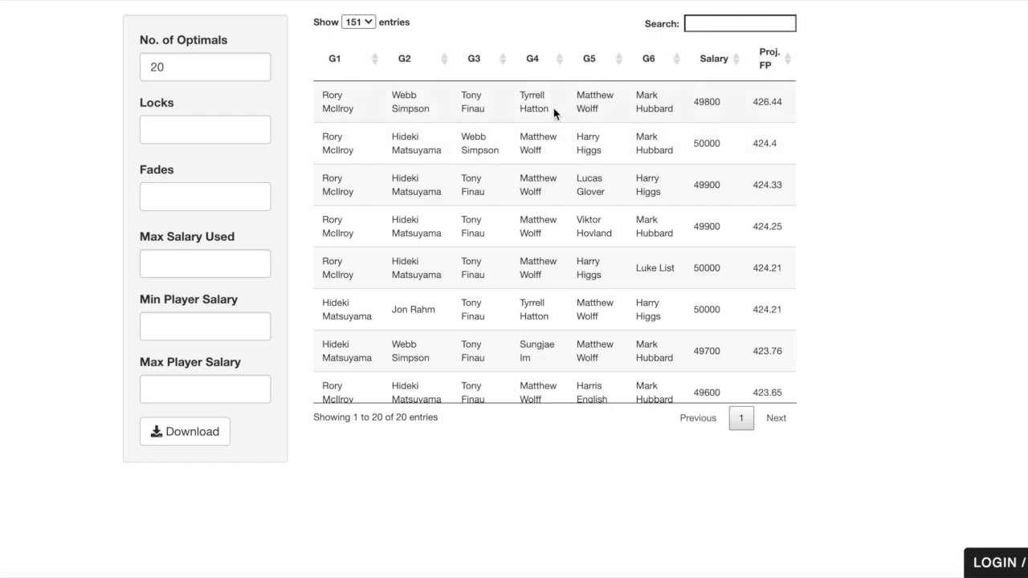
{"action": "left_click", "coordinate": [214, 329]}
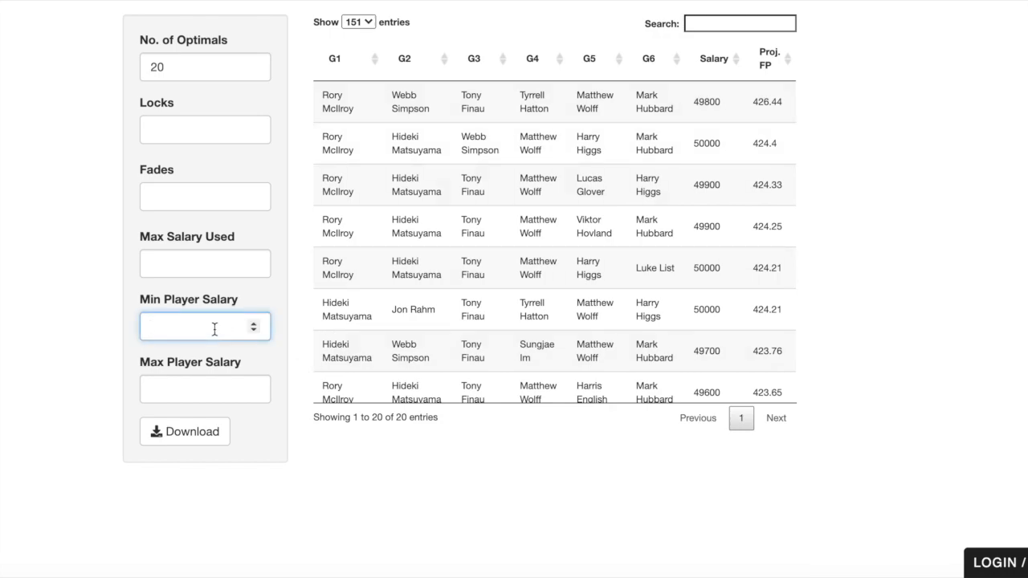
{"action": "type", "text": "7000"}
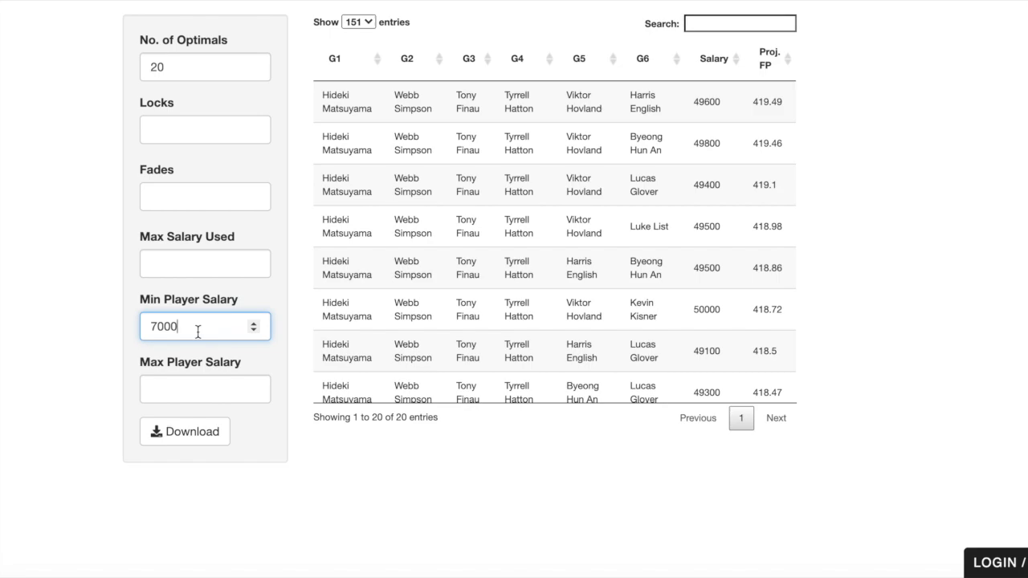
- Clear the minimum player salary from the optimal lineups
{"action": "key", "text": "BackSpace"}
{"action": "key", "text": "BackSpace"}
{"action": "key", "text": "BackSpace"}
{"action": "key", "text": "BackSpace"}
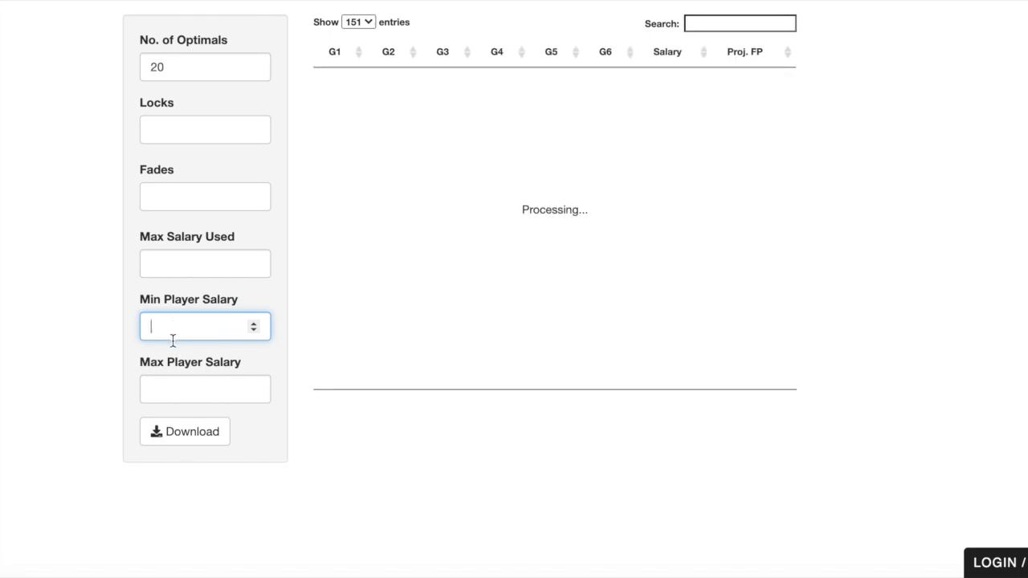
{"action": "left_click", "coordinate": [129, 362]}
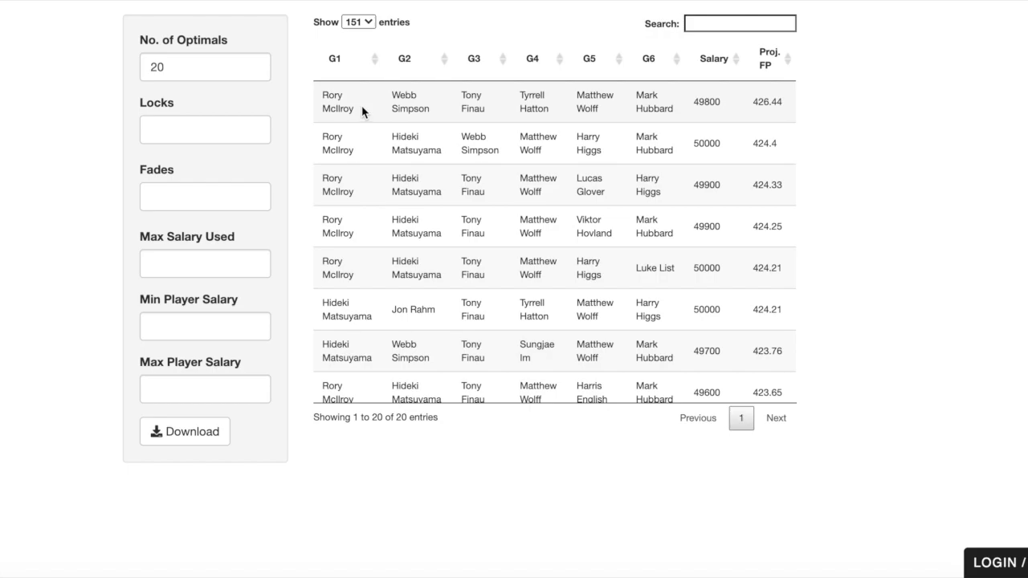
- Look at the player salaries in the projections and set the optimal lineups' maximum player salary to 10500
{"action": "scroll", "coordinate": [354, 75], "scroll_direction": "up", "scroll_amount": 2}
{"action": "left_click", "coordinate": [365, 44]}
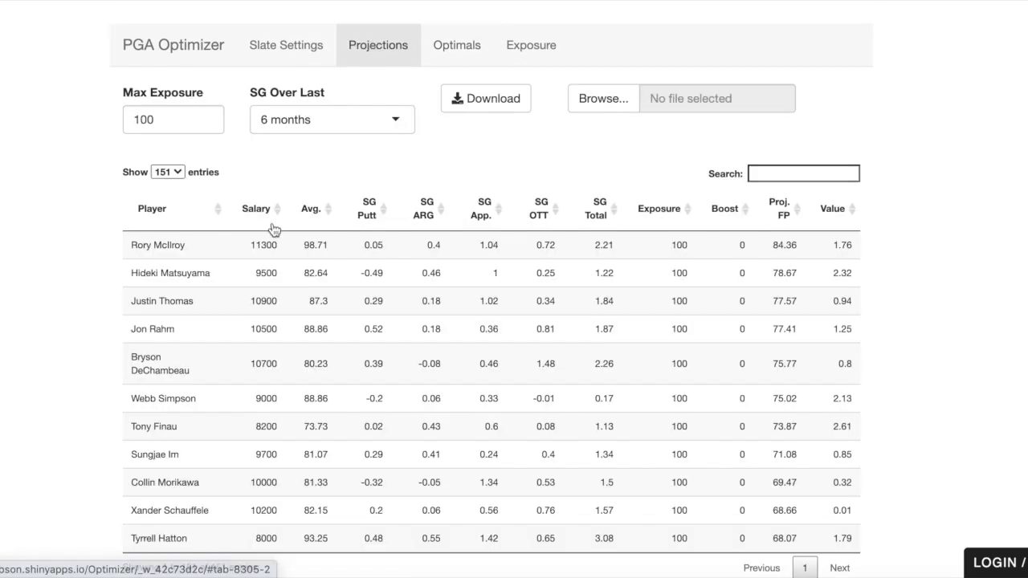
{"action": "left_click", "coordinate": [472, 45]}
{"action": "scroll", "coordinate": [191, 294], "scroll_direction": "down", "scroll_amount": 2}
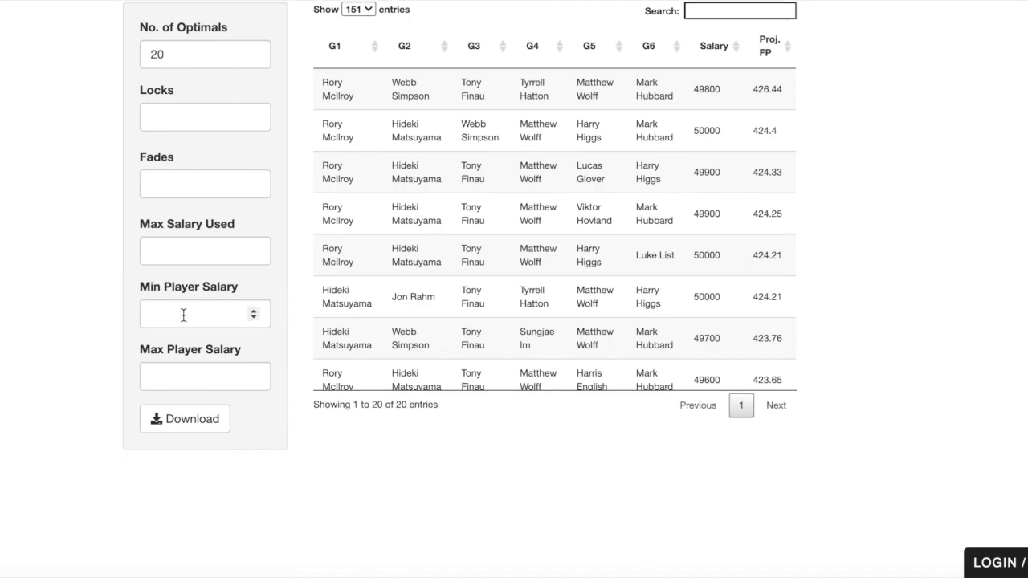
{"action": "left_click", "coordinate": [184, 377]}
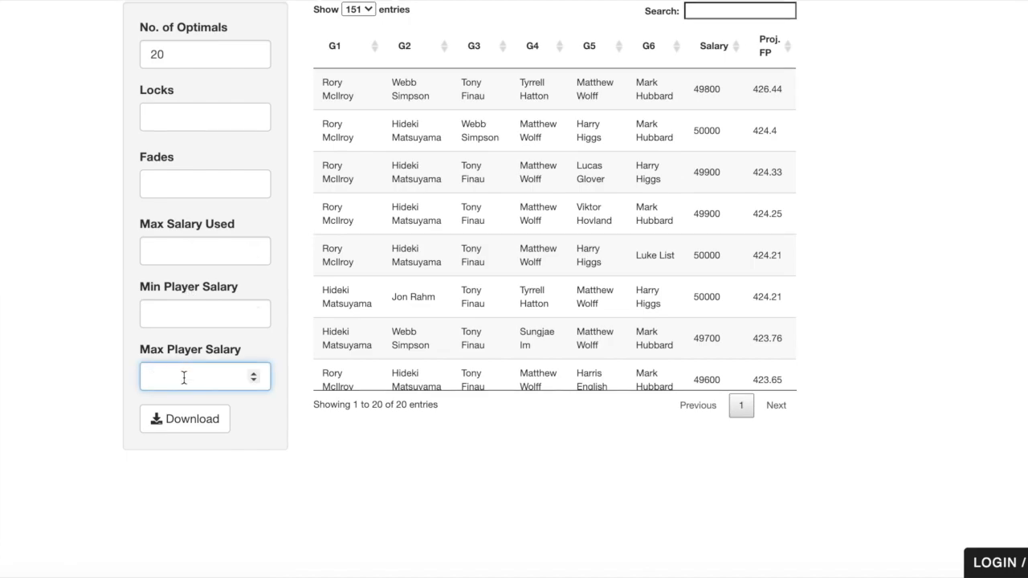
{"action": "type", "text": "10500"}
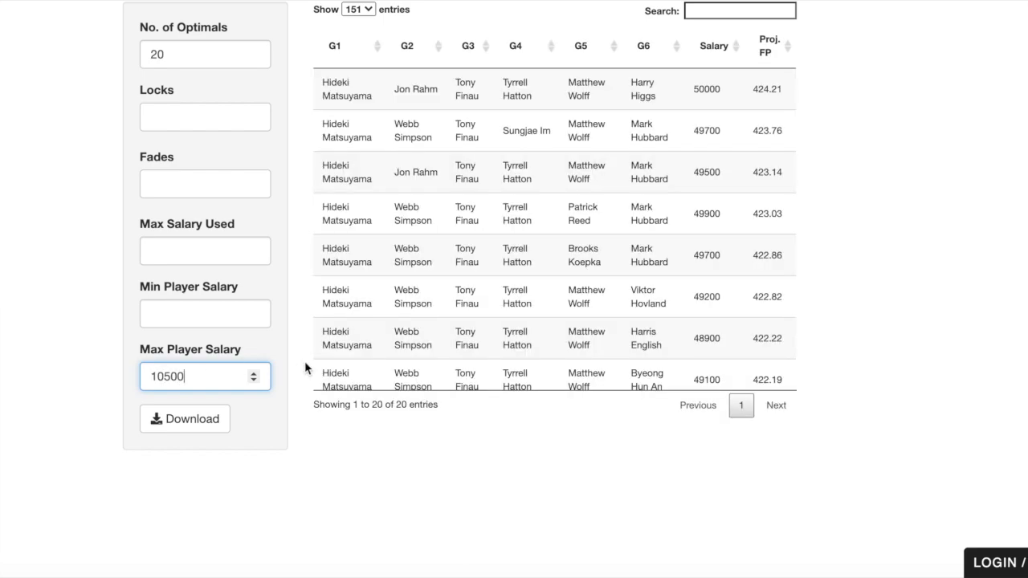
{"action": "left_click", "coordinate": [306, 151]}
- Open the projections and sort the players by salary from highest to lowest
{"action": "scroll", "coordinate": [360, 131], "scroll_direction": "up", "scroll_amount": 2}
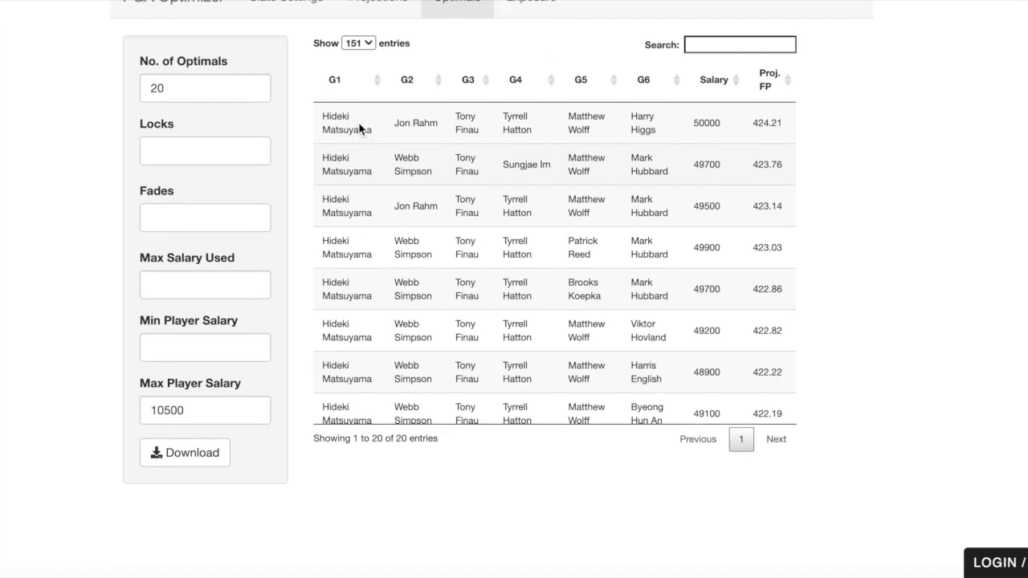
{"action": "left_click", "coordinate": [366, 34]}
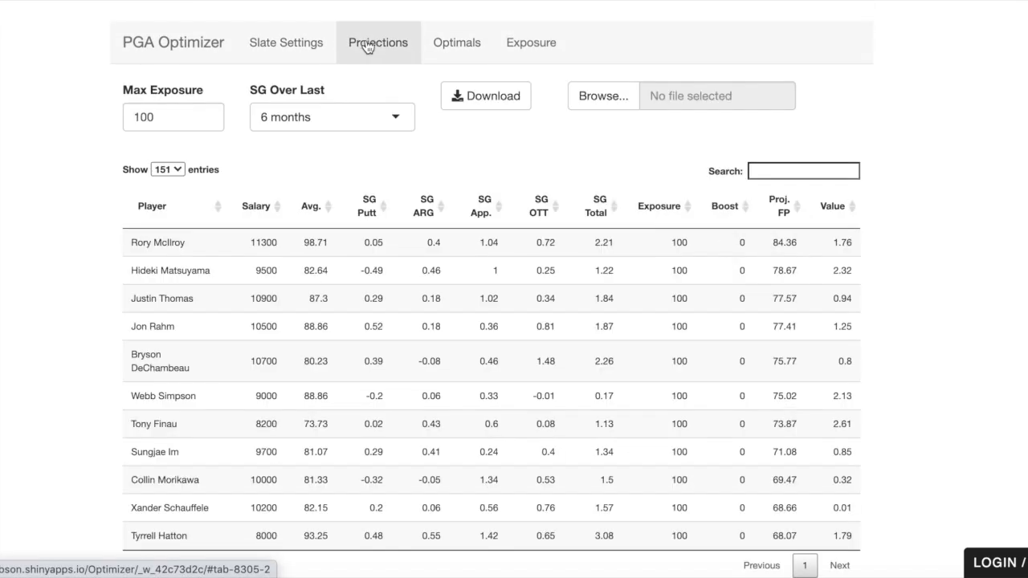
{"action": "left_click", "coordinate": [268, 207]}
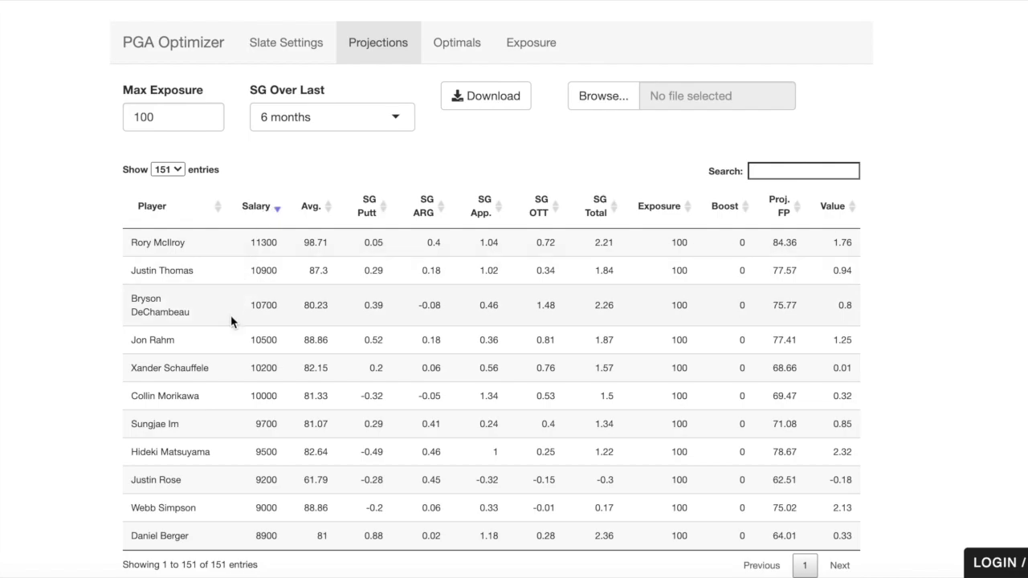
- Return to the optimal lineups and clear the maximum player salary
{"action": "left_click", "coordinate": [480, 46]}
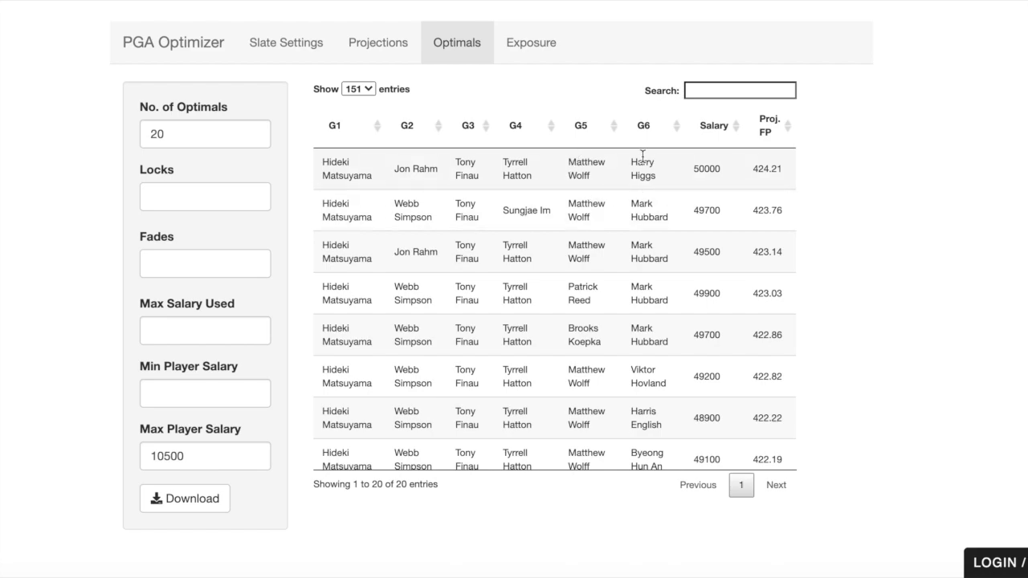
{"action": "left_click_drag", "start_coordinate": [206, 448], "coordinate": [148, 452]}
{"action": "key", "text": "BackSpace"}
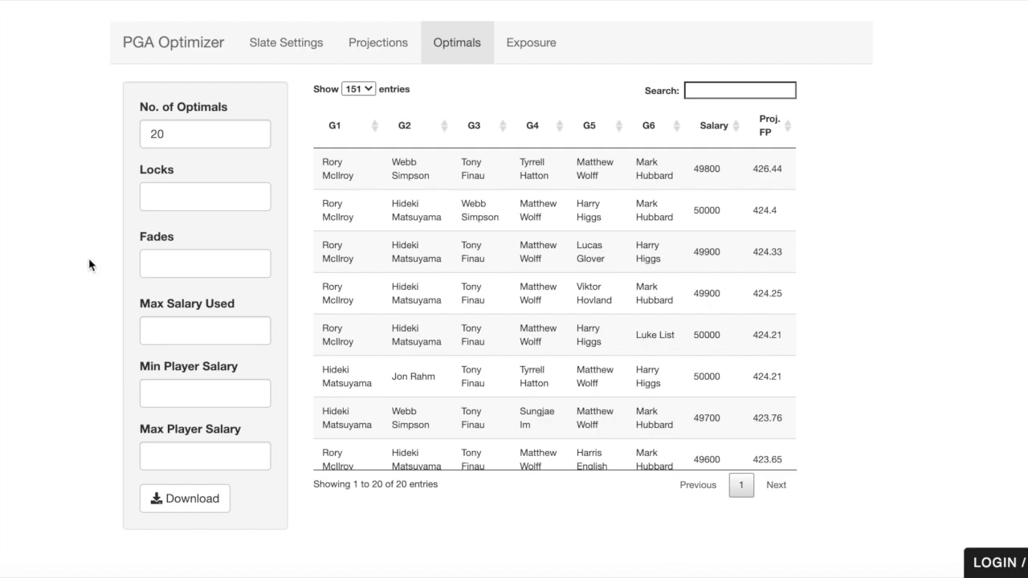
- Check the player exposures across the lineups and return to the optimal lineups
{"action": "left_click", "coordinate": [532, 42]}
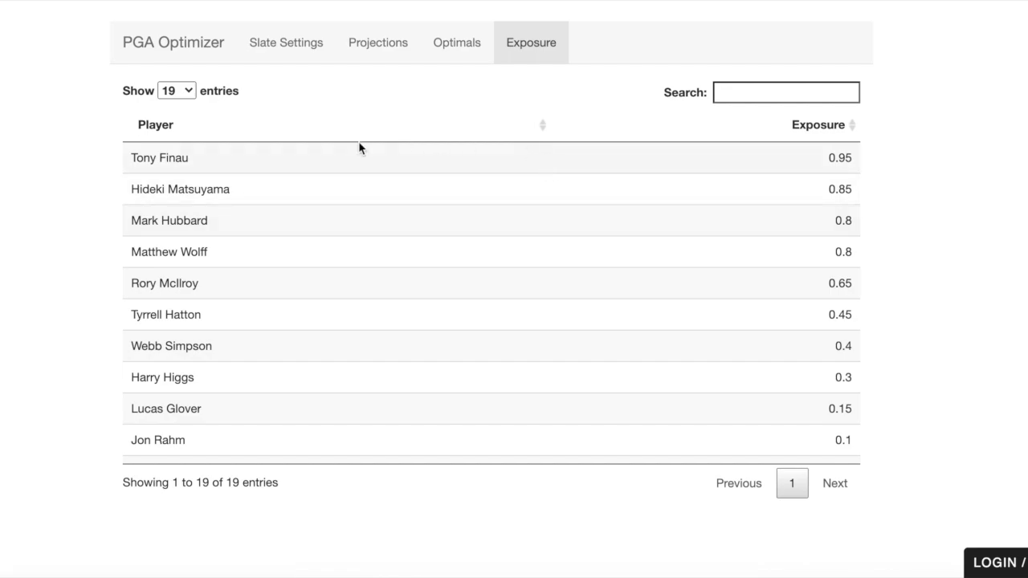
{"action": "left_click", "coordinate": [457, 42]}
- Download the 20 optimal lineups as a CSV file
{"action": "scroll", "coordinate": [101, 345], "scroll_direction": "down", "scroll_amount": 1}
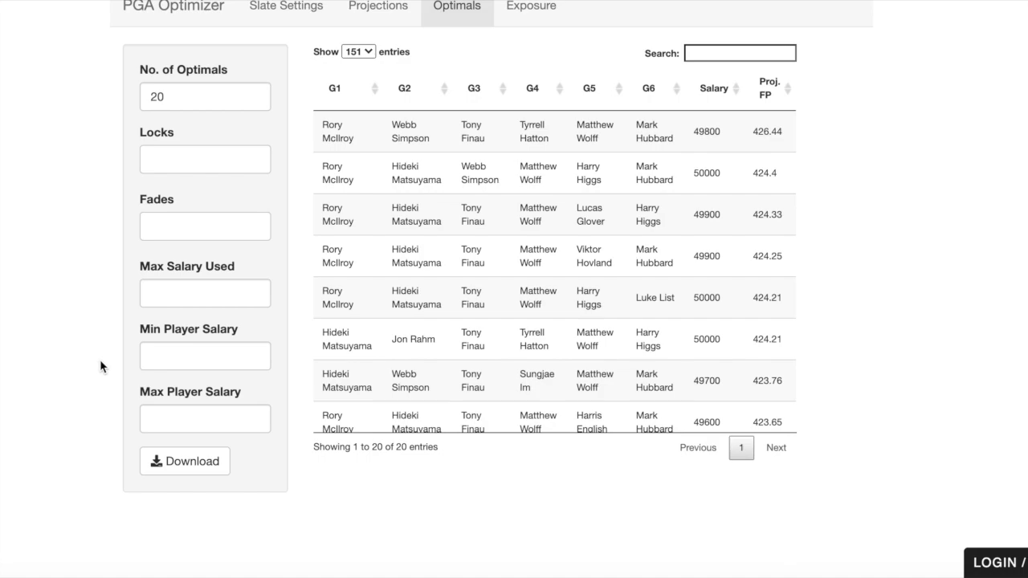
{"action": "scroll", "coordinate": [99, 360], "scroll_direction": "up", "scroll_amount": 1}
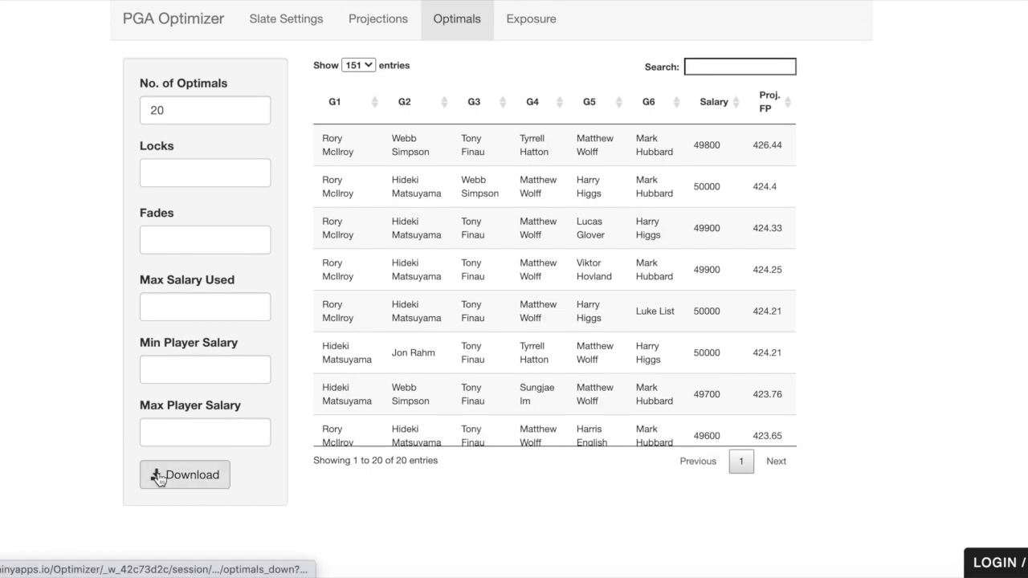
{"action": "scroll", "coordinate": [156, 481], "scroll_direction": "up", "scroll_amount": 1}
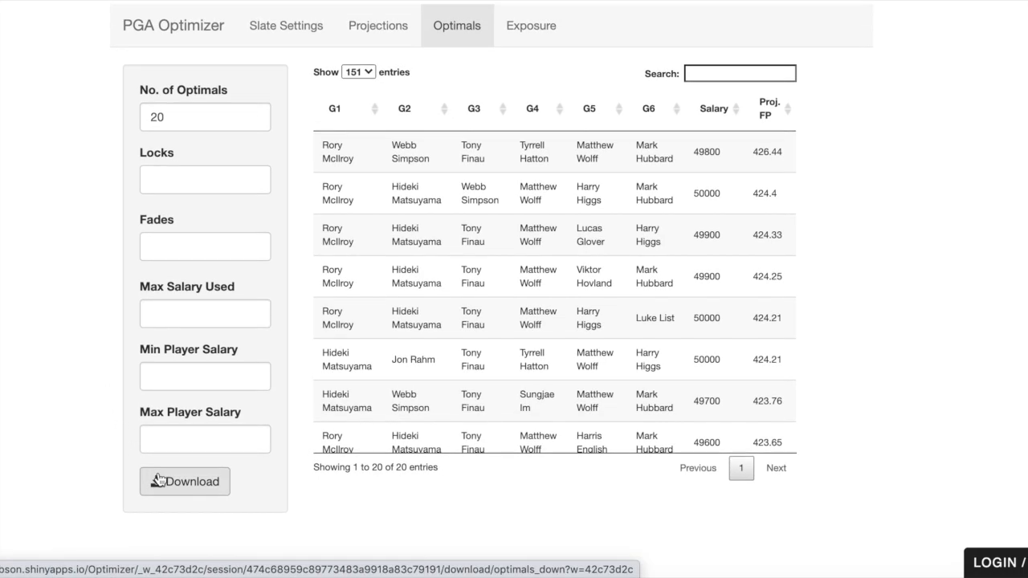
{"action": "left_click", "coordinate": [179, 492]}
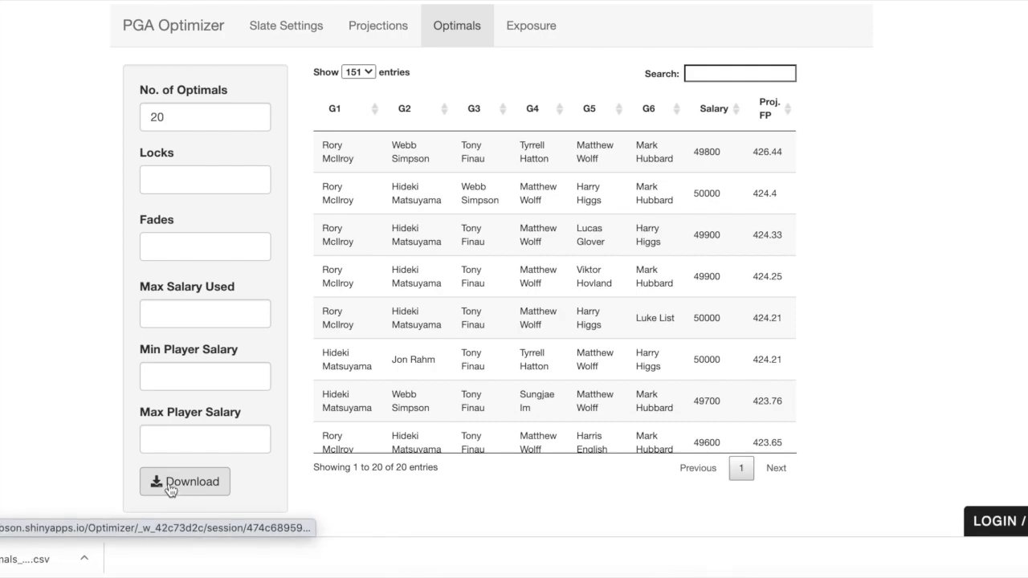
- Open the downloaded PGA optimals CSV in Excel and auto-fit all column widths to show the full player entries
{"action": "left_click", "coordinate": [25, 558]}
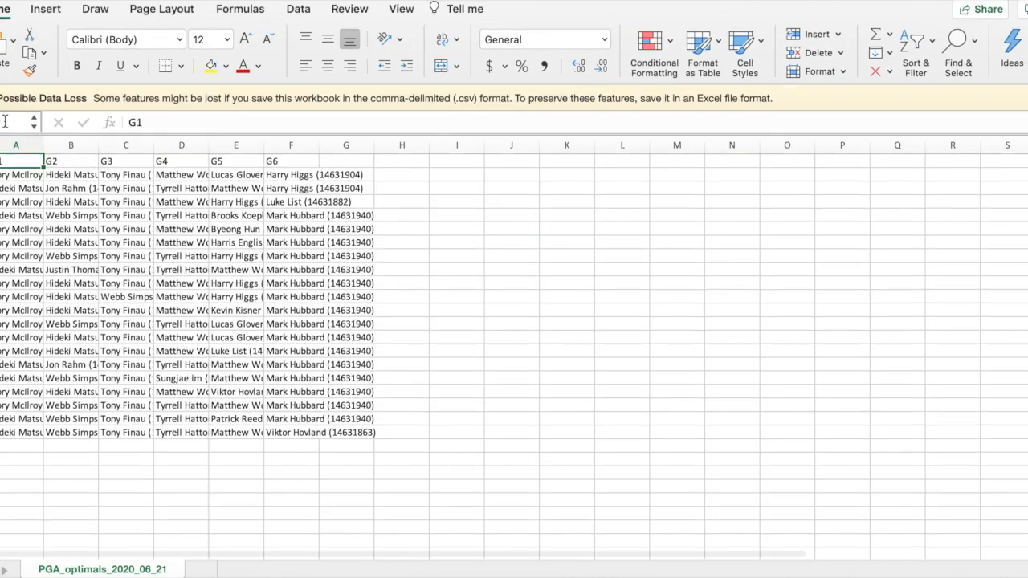
{"action": "key", "text": "super+a"}
{"action": "double_click", "coordinate": [46, 144]}
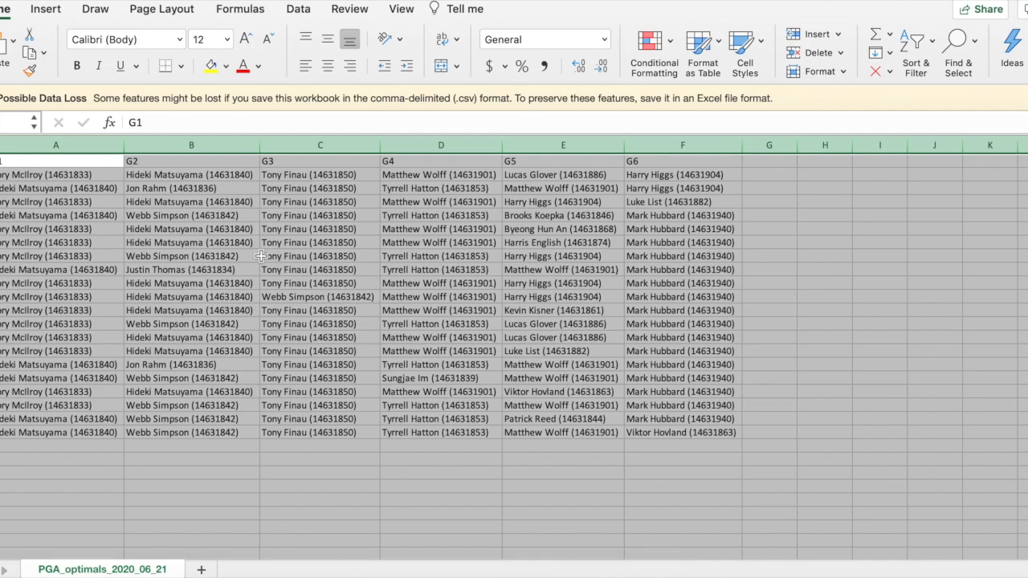
{"action": "left_click", "coordinate": [73, 176]}
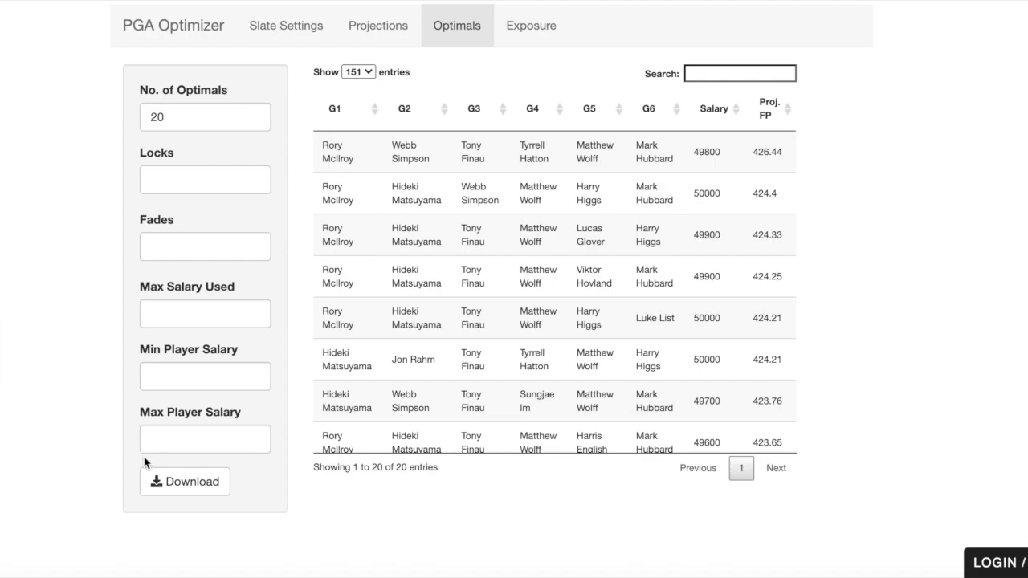
- Review the player projections and examine the full list of player exposures across the 20 optimal lineups
{"action": "left_click", "coordinate": [384, 40]}
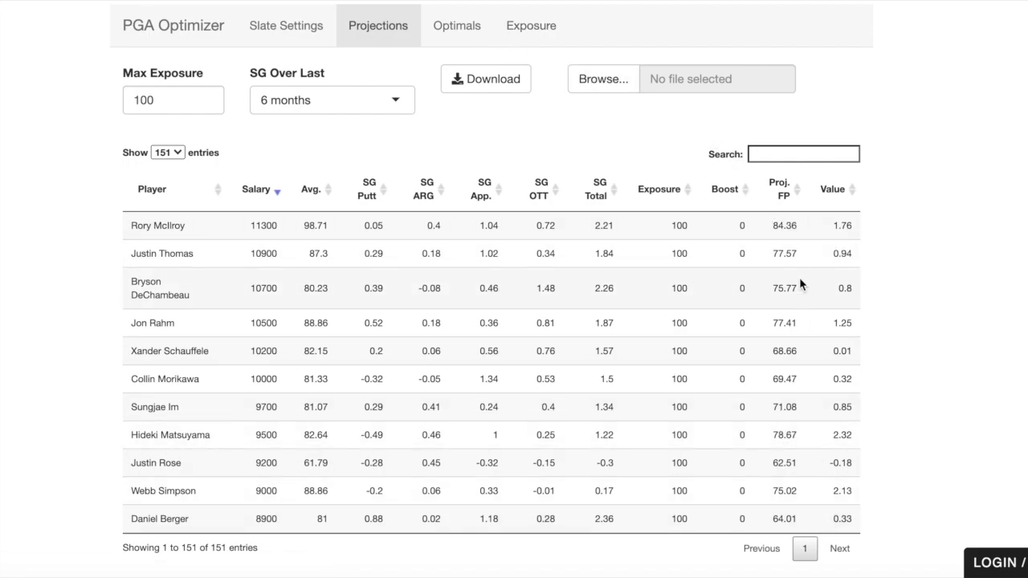
{"action": "left_click", "coordinate": [535, 44]}
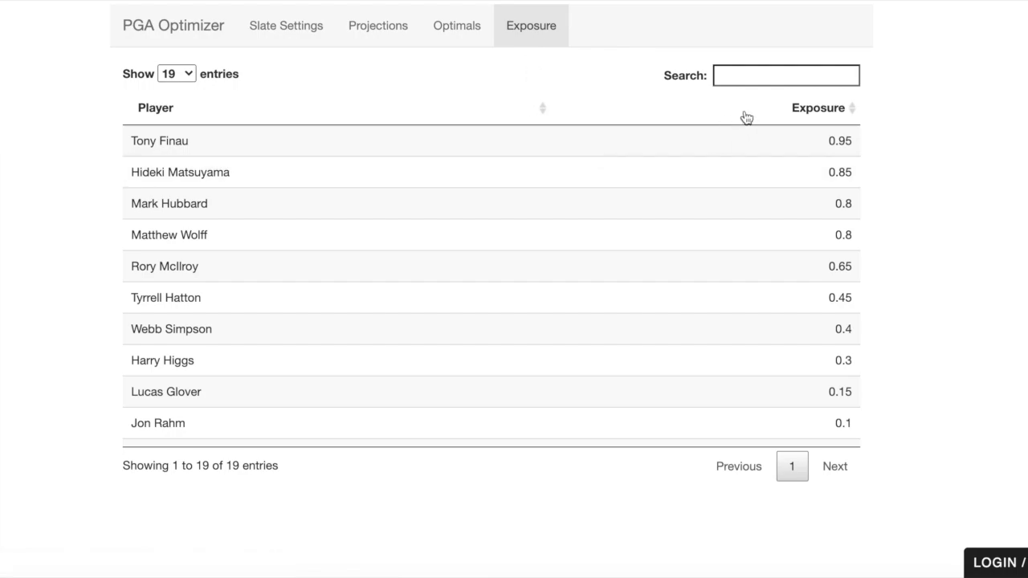
{"action": "scroll", "coordinate": [669, 208], "scroll_direction": "down", "scroll_amount": 4}
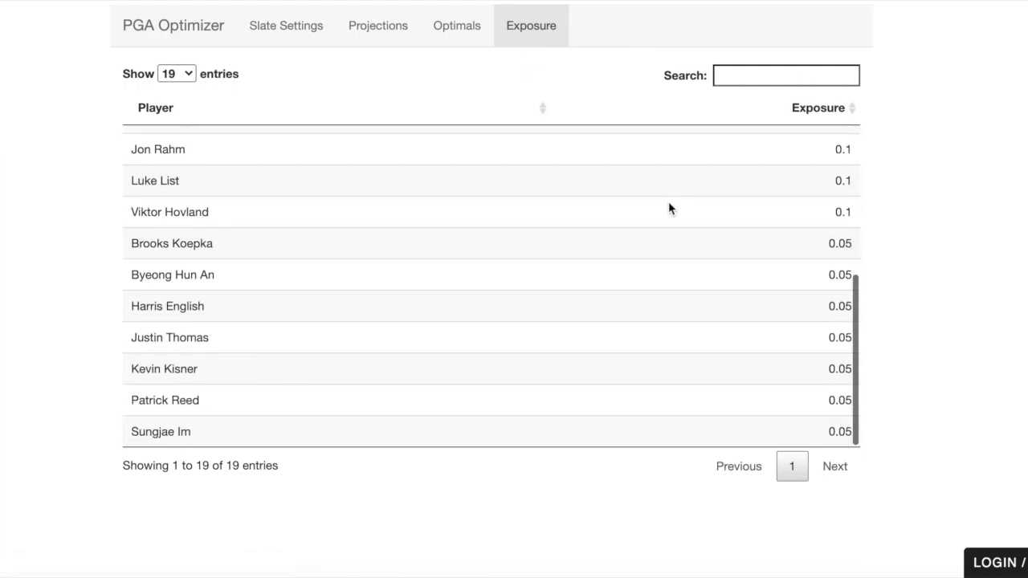
{"action": "scroll", "coordinate": [669, 208], "scroll_direction": "up", "scroll_amount": 2}
{"action": "scroll", "coordinate": [669, 208], "scroll_direction": "up", "scroll_amount": 2}
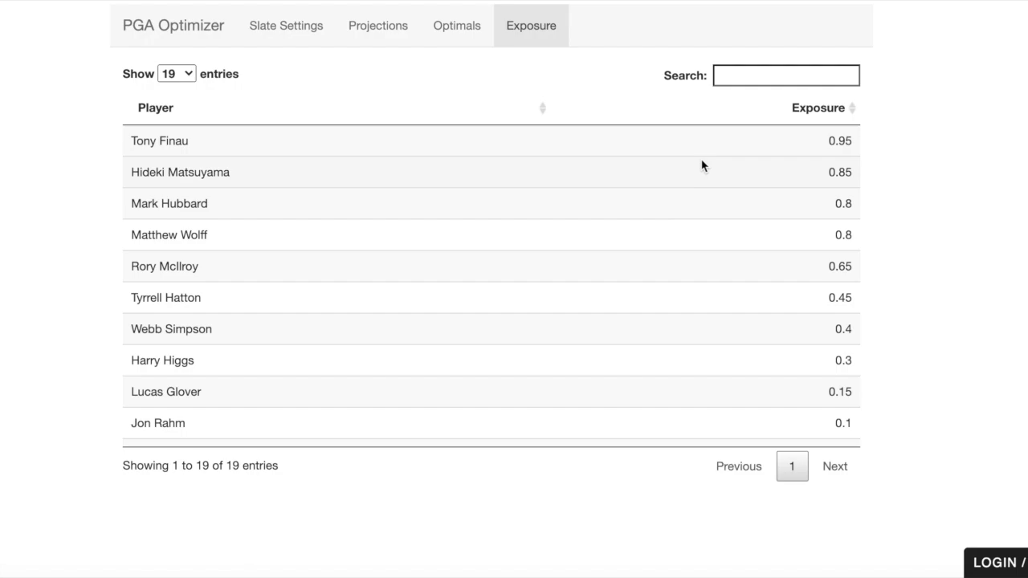
{"action": "scroll", "coordinate": [604, 284], "scroll_direction": "down", "scroll_amount": 1}
{"action": "scroll", "coordinate": [604, 284], "scroll_direction": "up", "scroll_amount": 1}
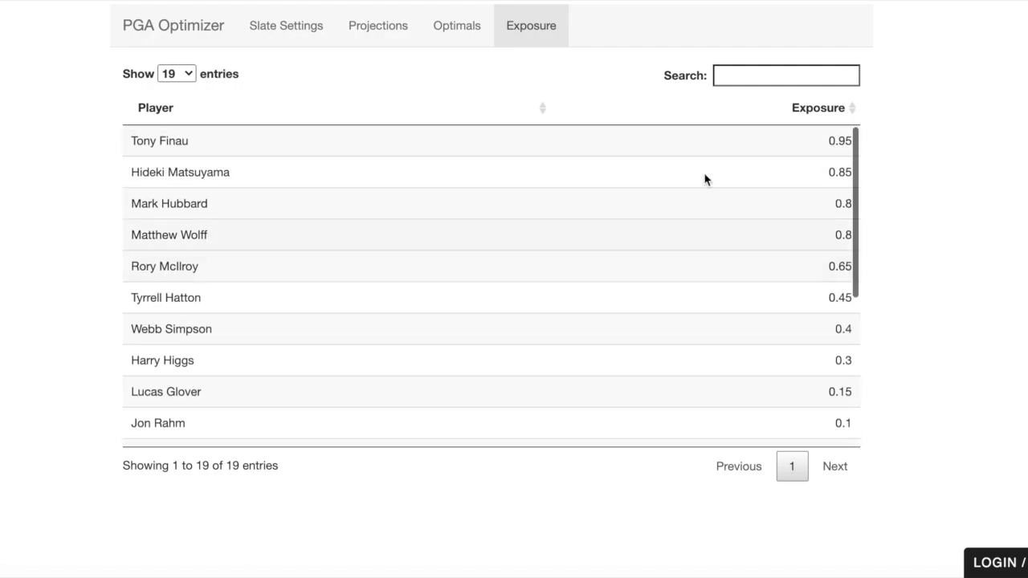
- Search the player exposure list for "hatton" and clear the search to restore the full list
{"action": "left_click", "coordinate": [765, 77]}
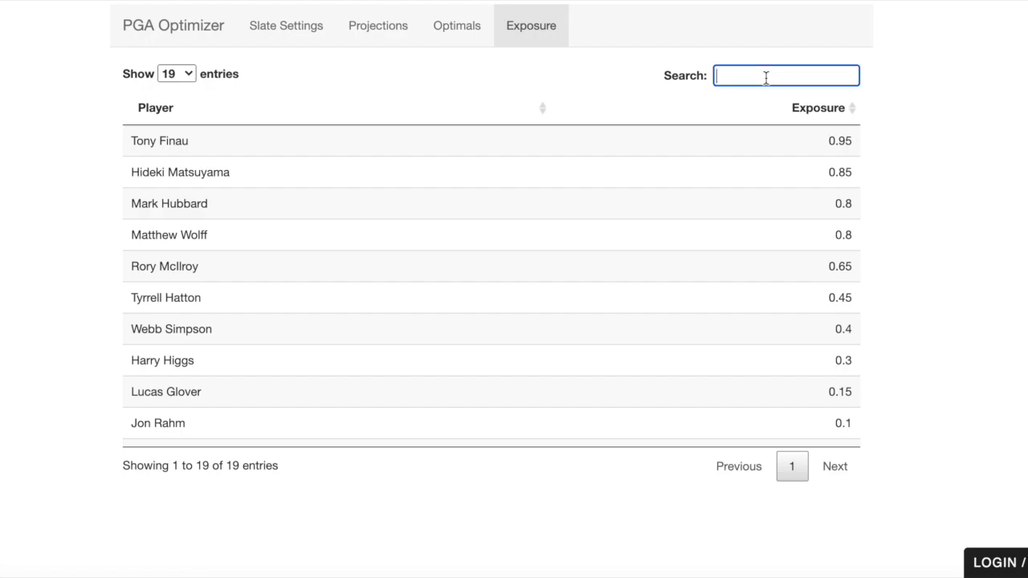
{"action": "scroll", "coordinate": [497, 245], "scroll_direction": "down", "scroll_amount": 3}
{"action": "scroll", "coordinate": [498, 246], "scroll_direction": "up", "scroll_amount": 3}
{"action": "type", "text": "hatton"}
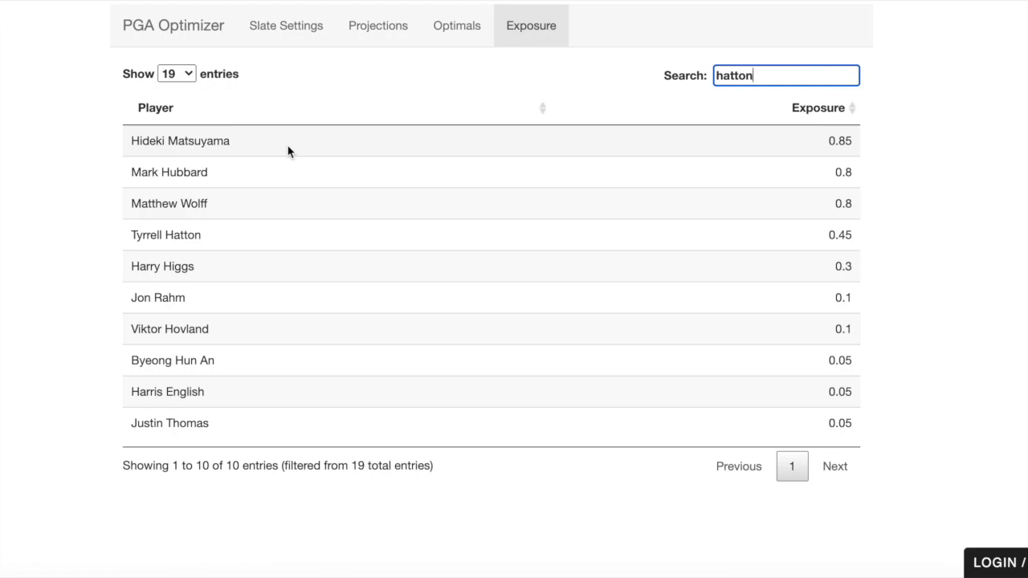
{"action": "key", "text": "BackSpace"}
{"action": "key", "text": "BackSpace"}
{"action": "key", "text": "BackSpace"}
{"action": "key", "text": "BackSpace"}
{"action": "key", "text": "BackSpace"}
{"action": "key", "text": "BackSpace"}
{"action": "left_click", "coordinate": [19, 287]}
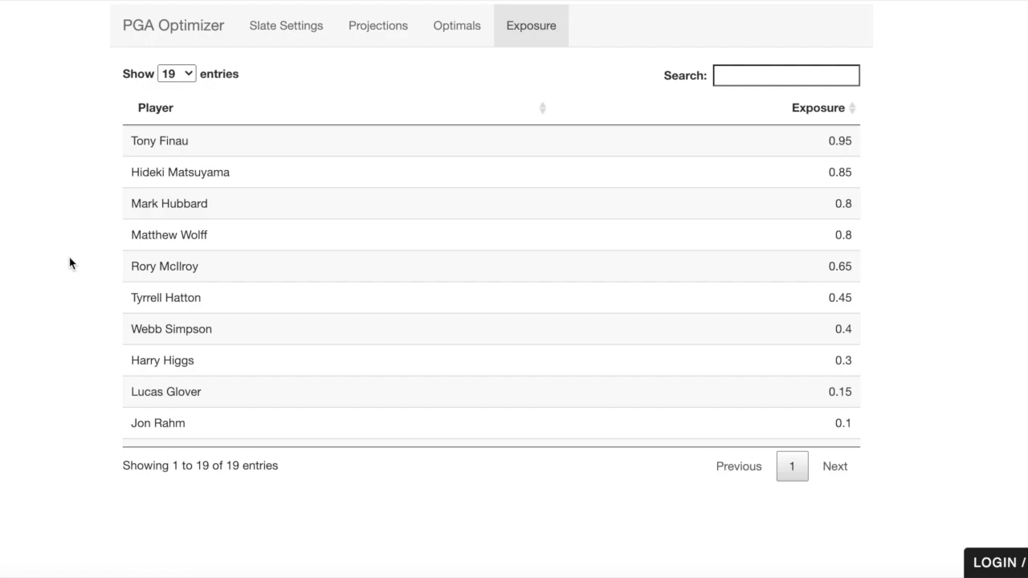
{"action": "scroll", "coordinate": [211, 259], "scroll_direction": "up", "scroll_amount": 1}
{"action": "scroll", "coordinate": [211, 259], "scroll_direction": "down", "scroll_amount": 1}
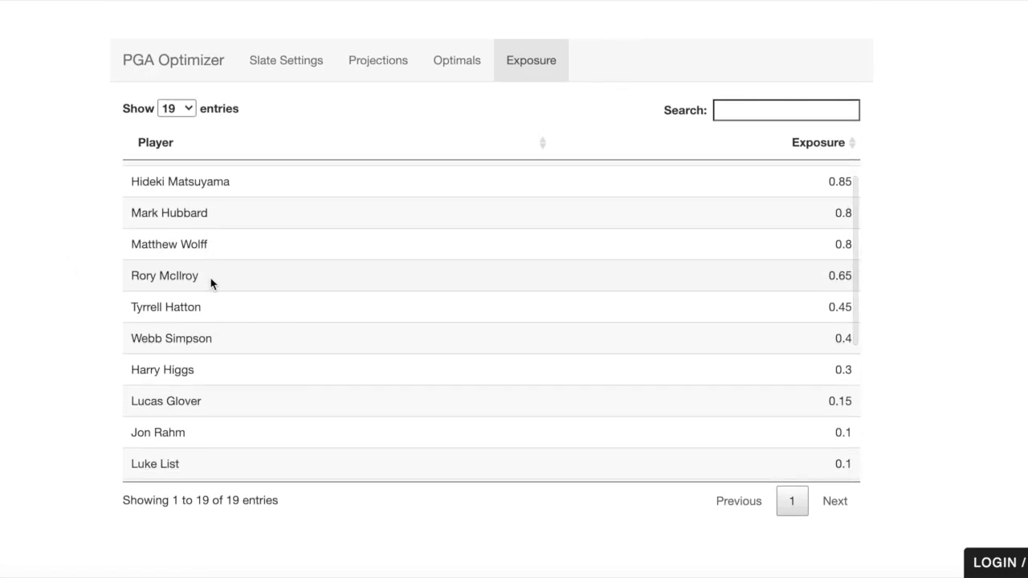
{"action": "scroll", "coordinate": [211, 282], "scroll_direction": "up", "scroll_amount": 1}
{"action": "scroll", "coordinate": [40, 245], "scroll_direction": "down", "scroll_amount": 1}
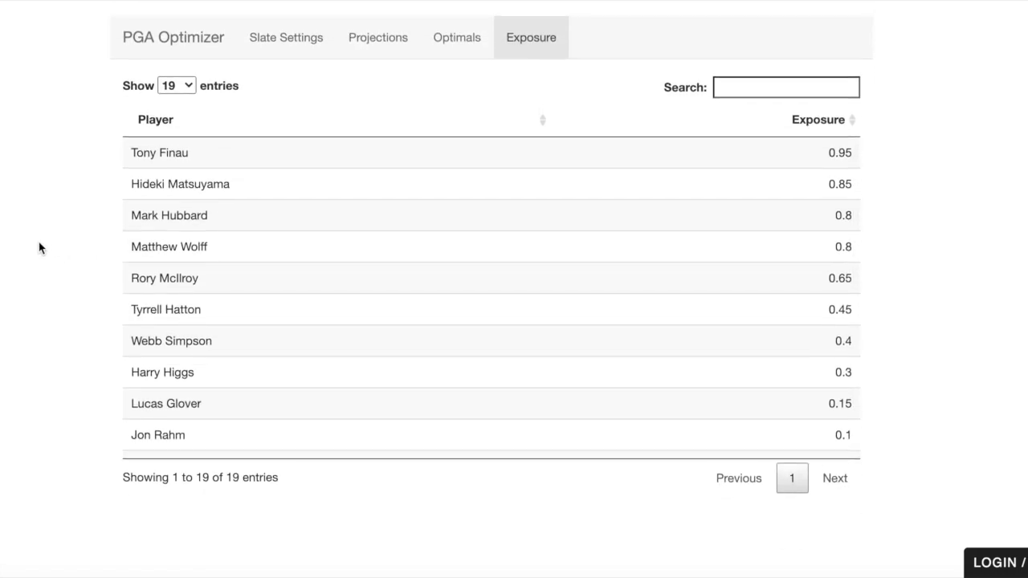